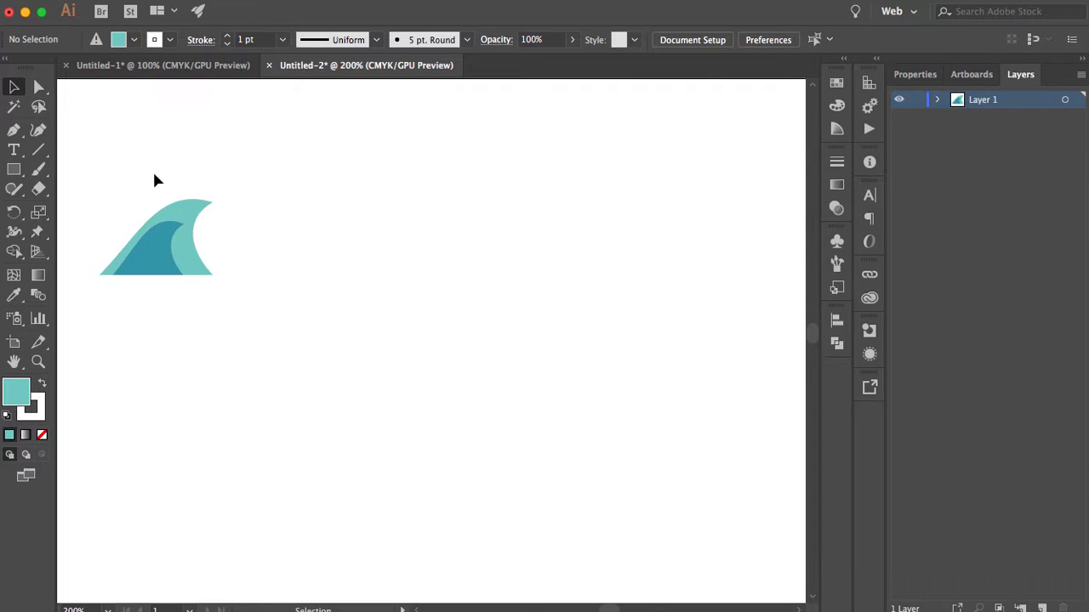
- Examine the fills and stroke that make up the wave path's appearance
left_click_drag(235, 301, 252, 322)
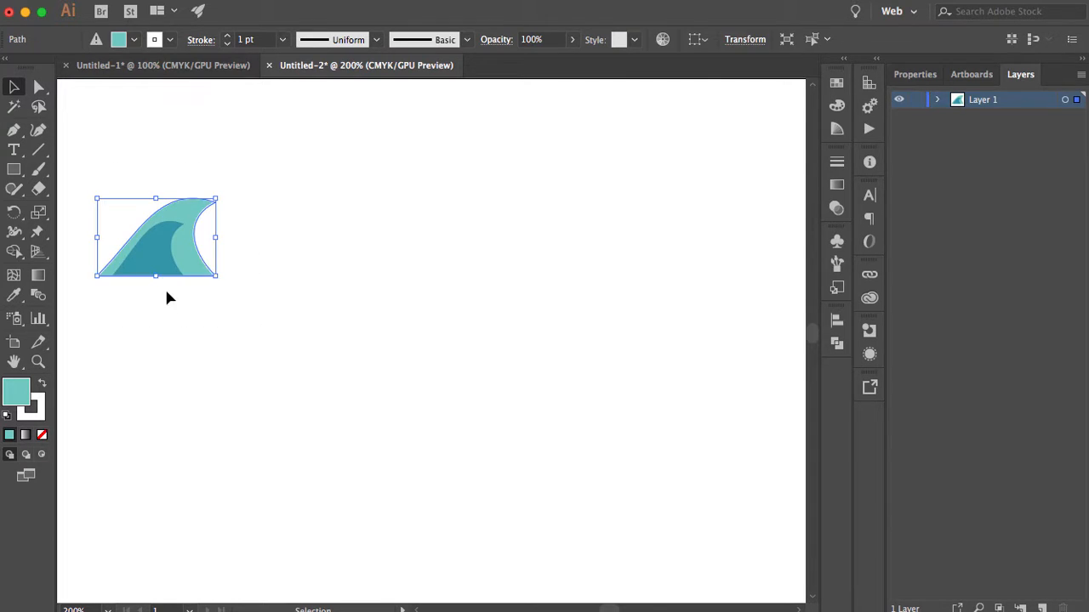
left_click(869, 354)
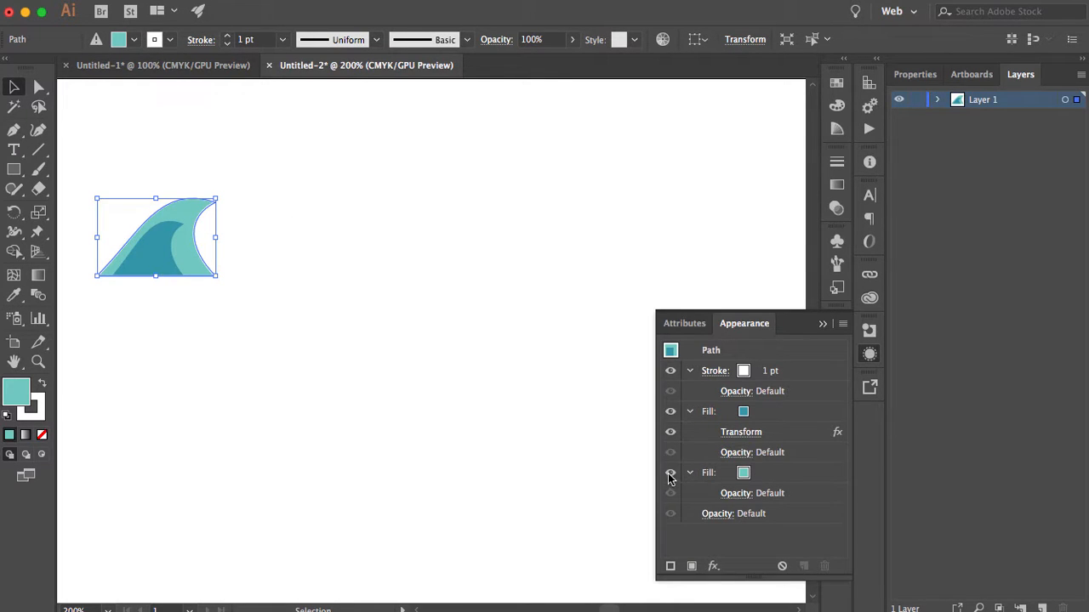
left_click(670, 414)
left_click(670, 413)
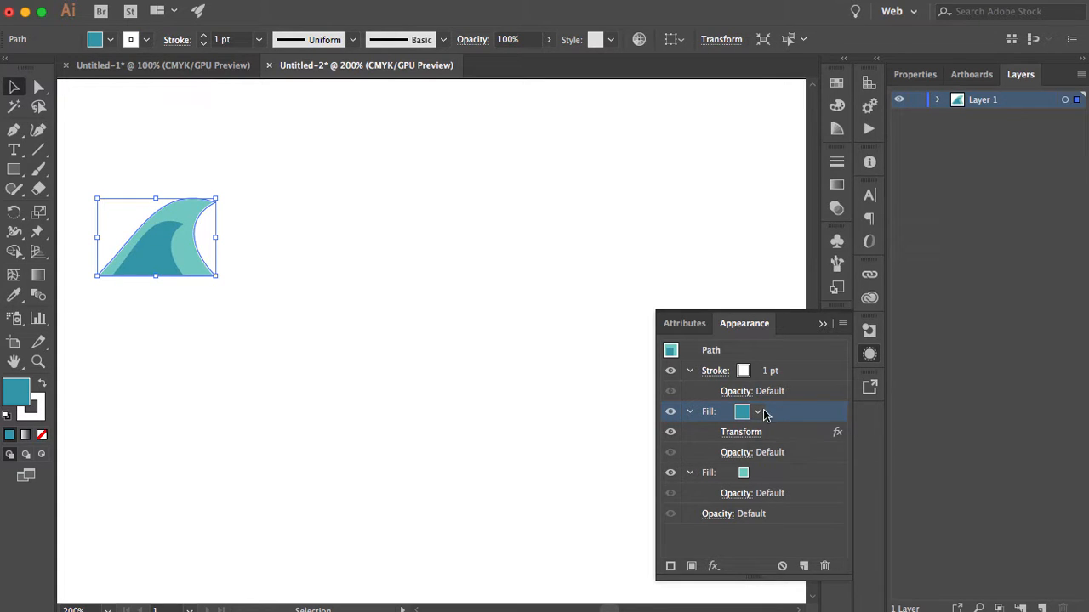
left_click(671, 371)
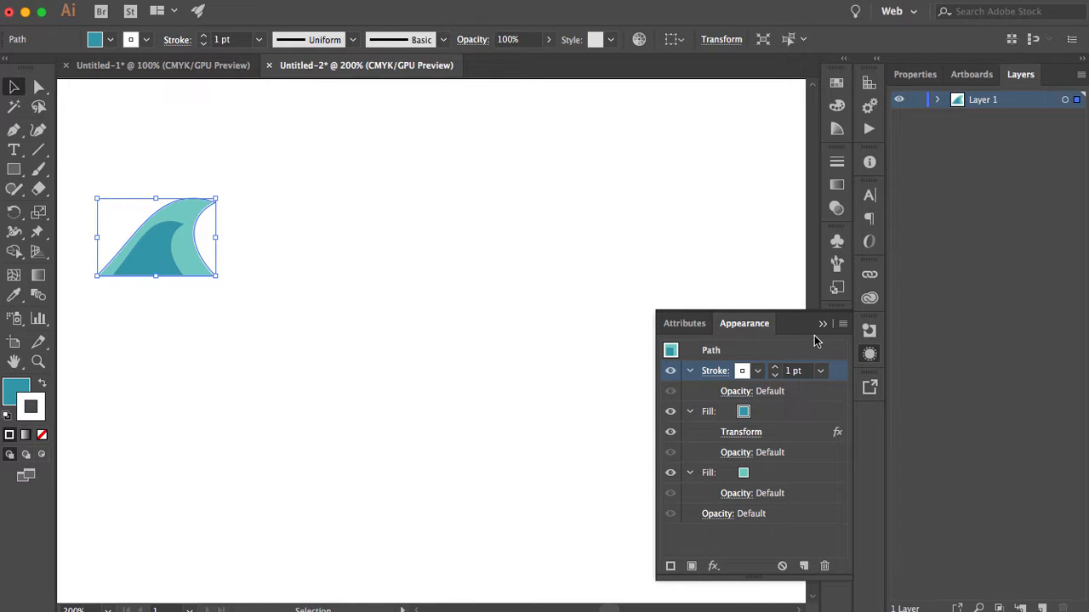
left_click(822, 324)
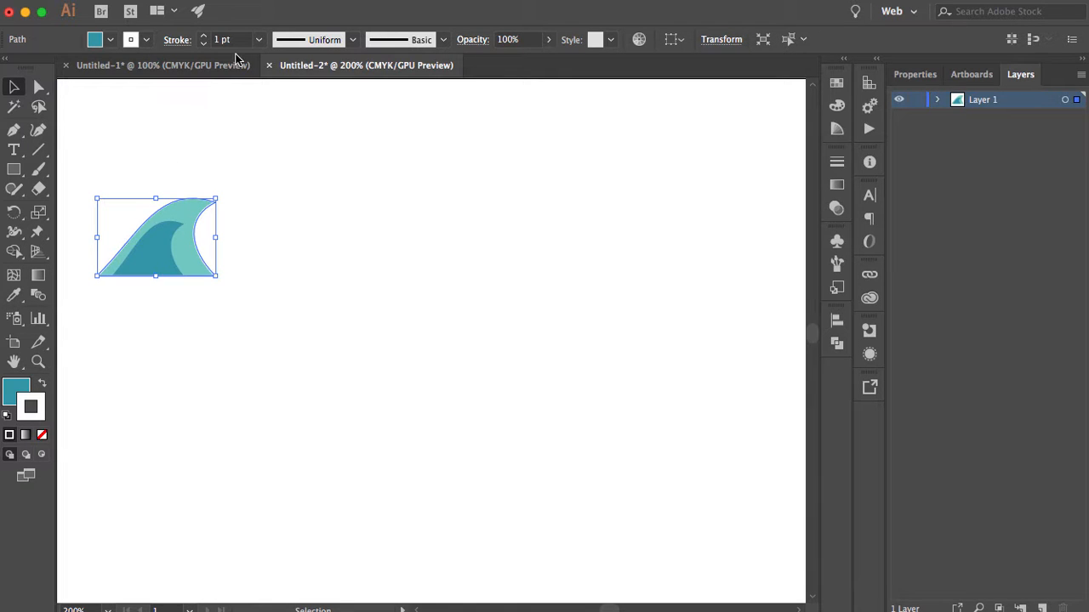
- Make a new pattern from the selected wave and move the pattern options clear of the document's edit bar
left_click(194, 0)
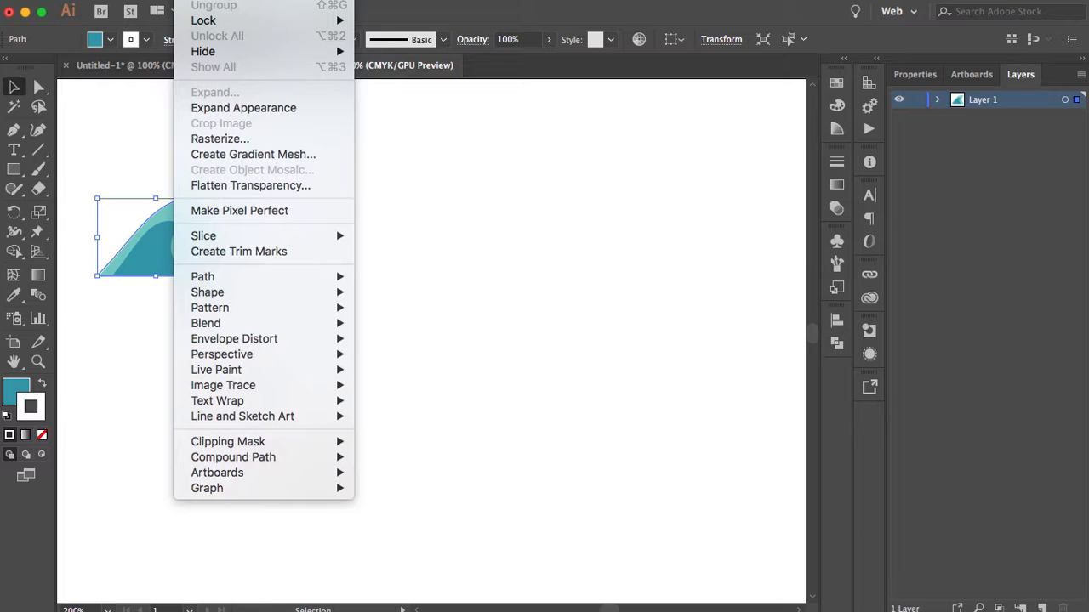
mouse_move(225, 310)
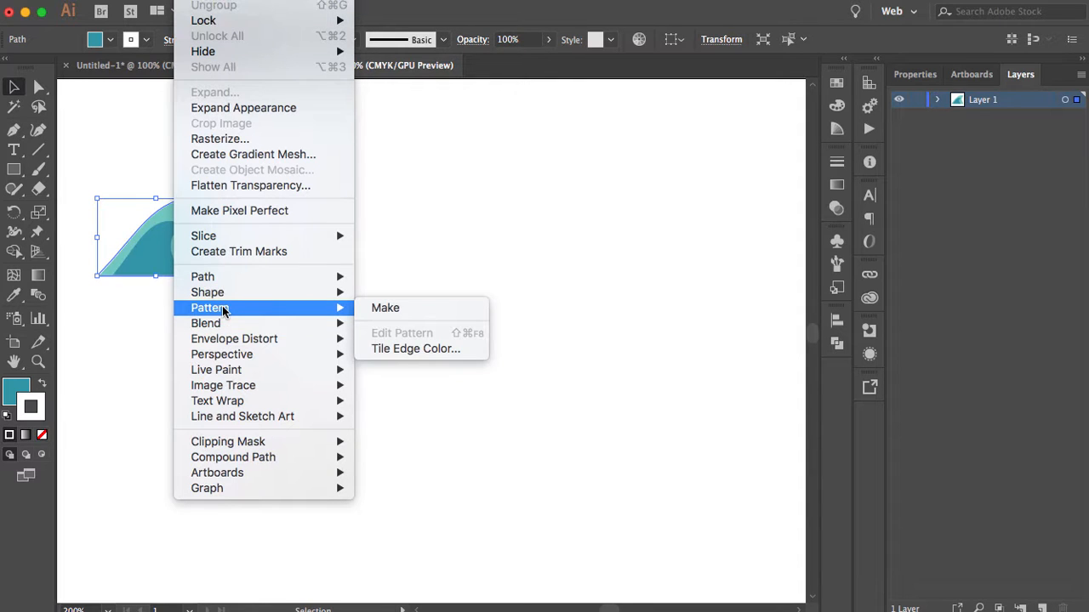
left_click(389, 307)
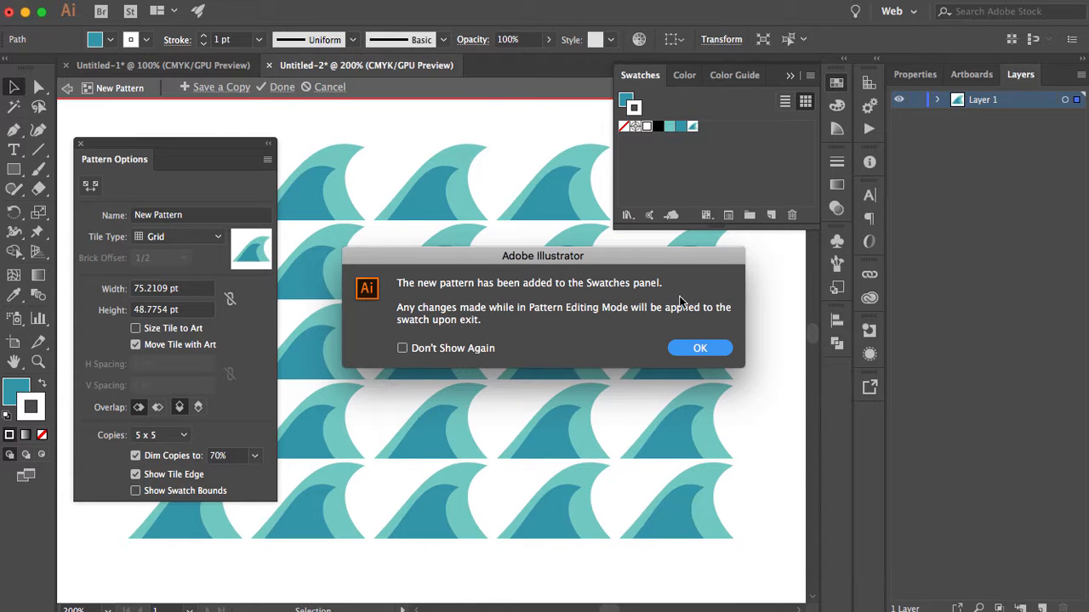
left_click(697, 349)
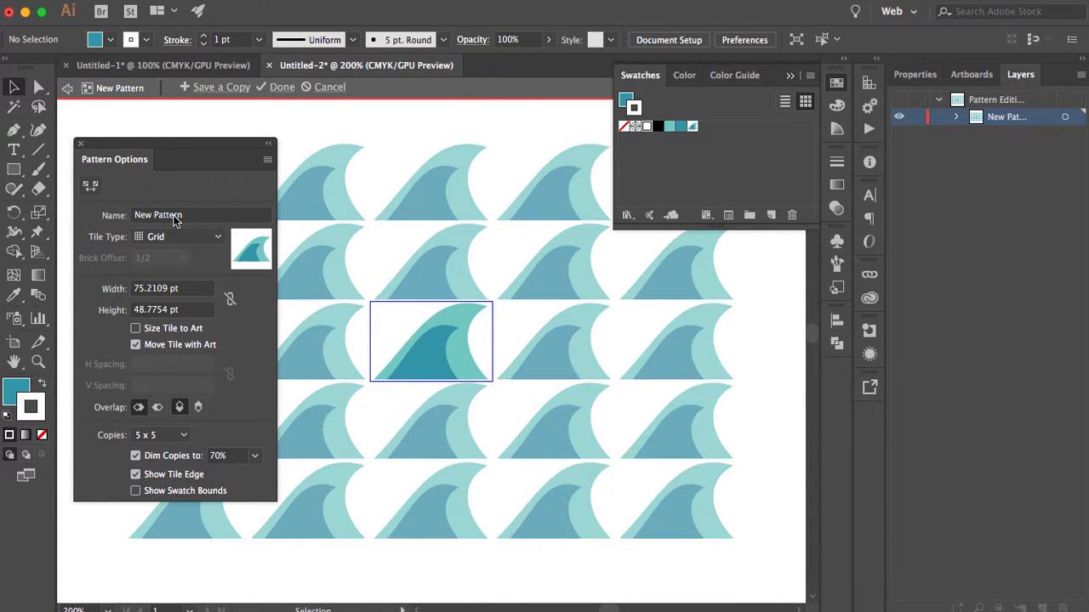
left_click_drag(193, 149, 196, 115)
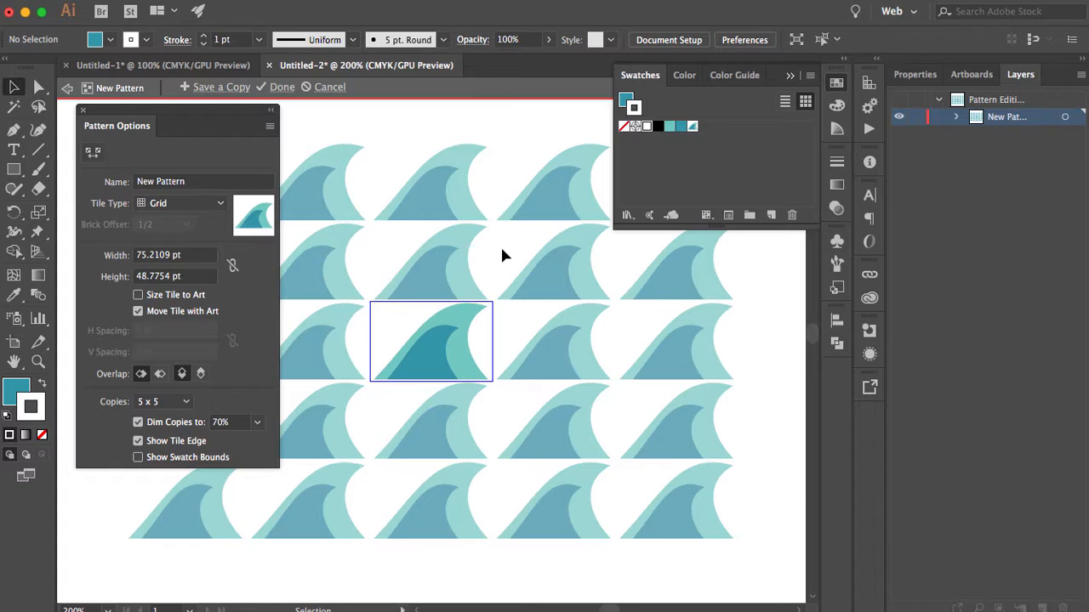
- Try the Brick by Row, Brick by Column, Hex by Column and Hex by Row tile types on the wave pattern
left_click(180, 204)
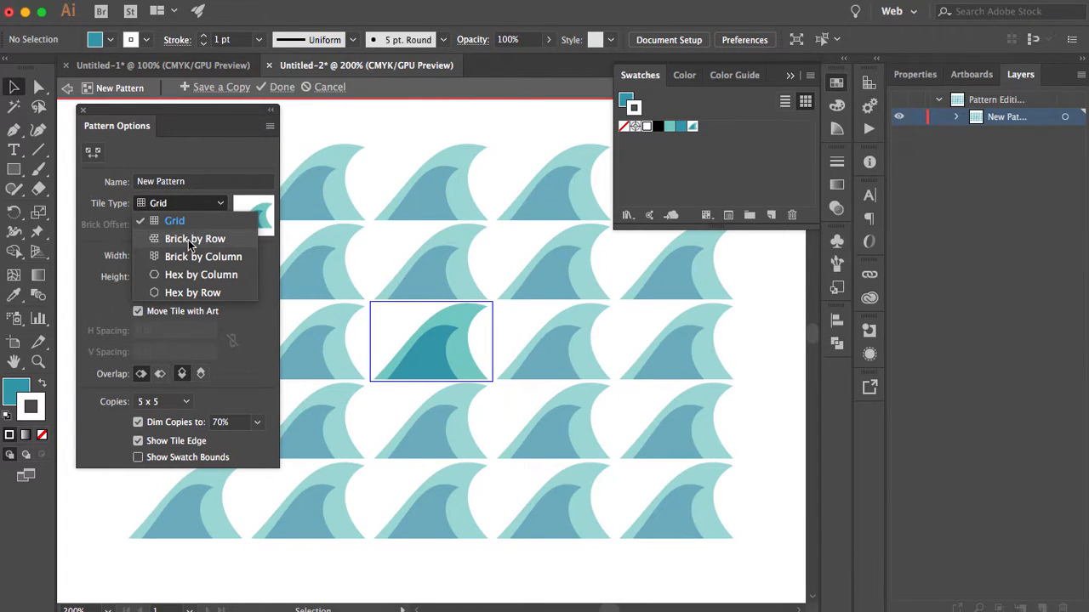
left_click(190, 241)
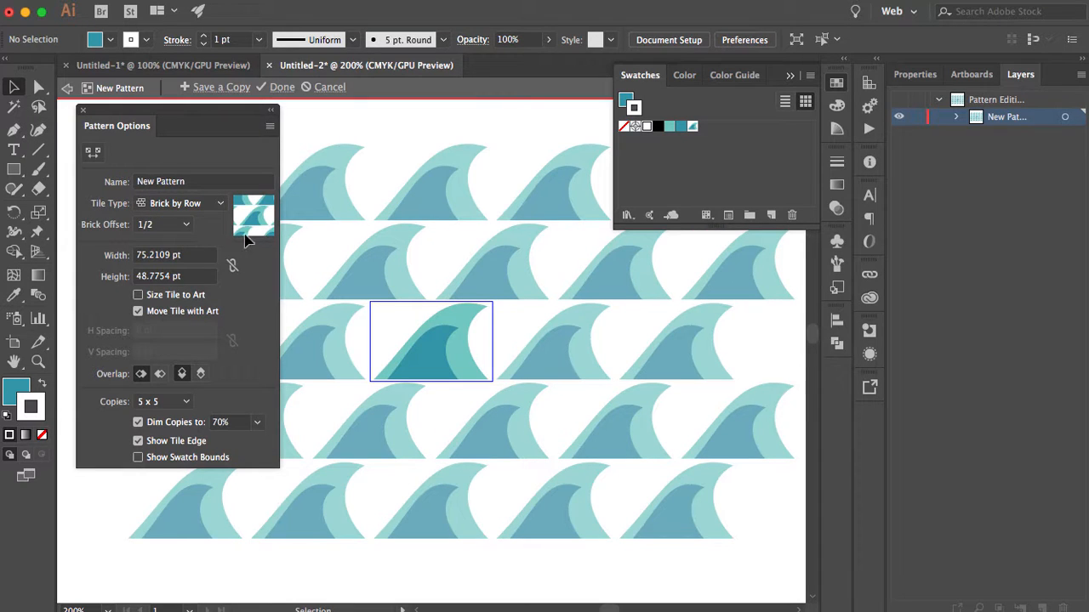
key("space")
left_click_drag(421, 246, 611, 251)
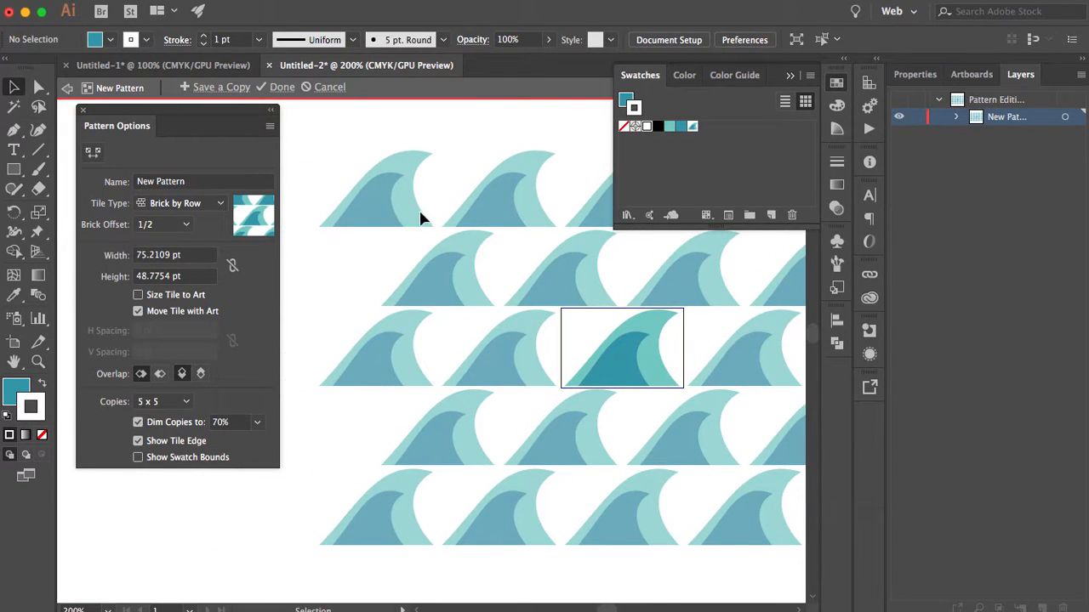
left_click(166, 204)
left_click(188, 259)
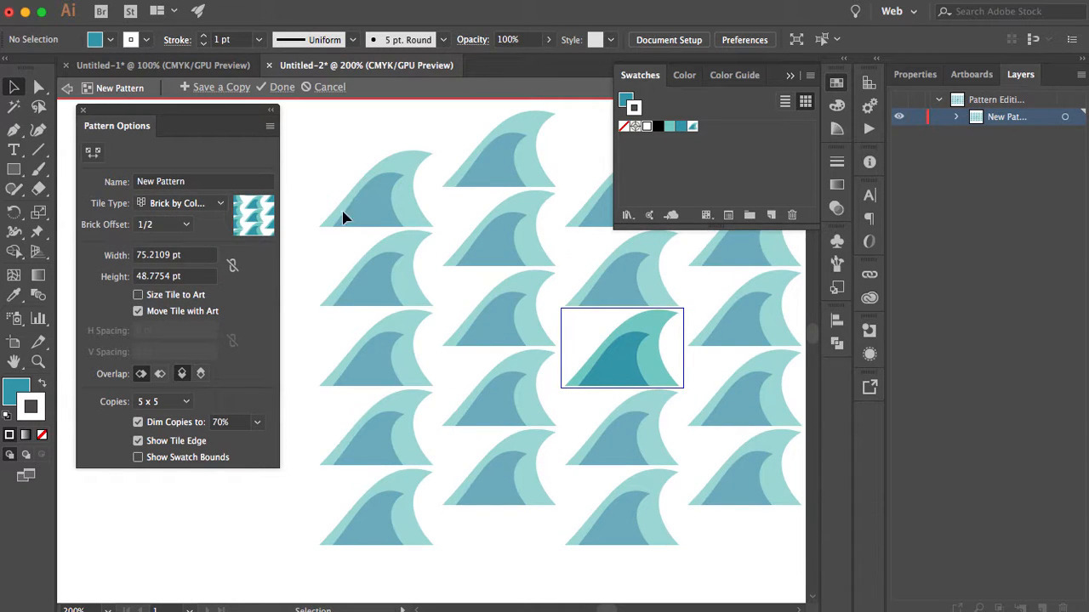
left_click(171, 204)
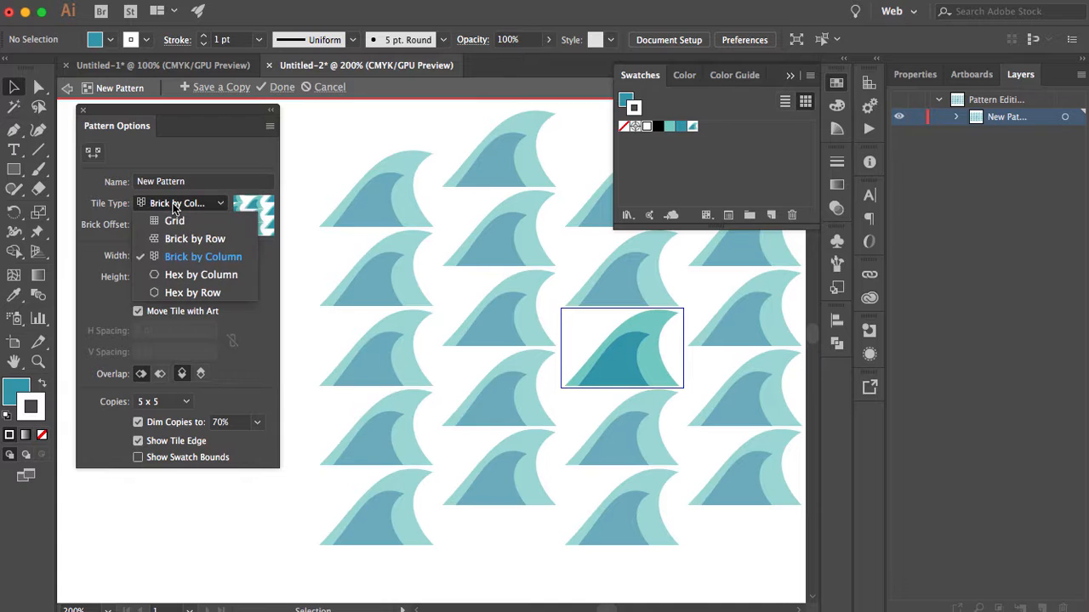
left_click(179, 277)
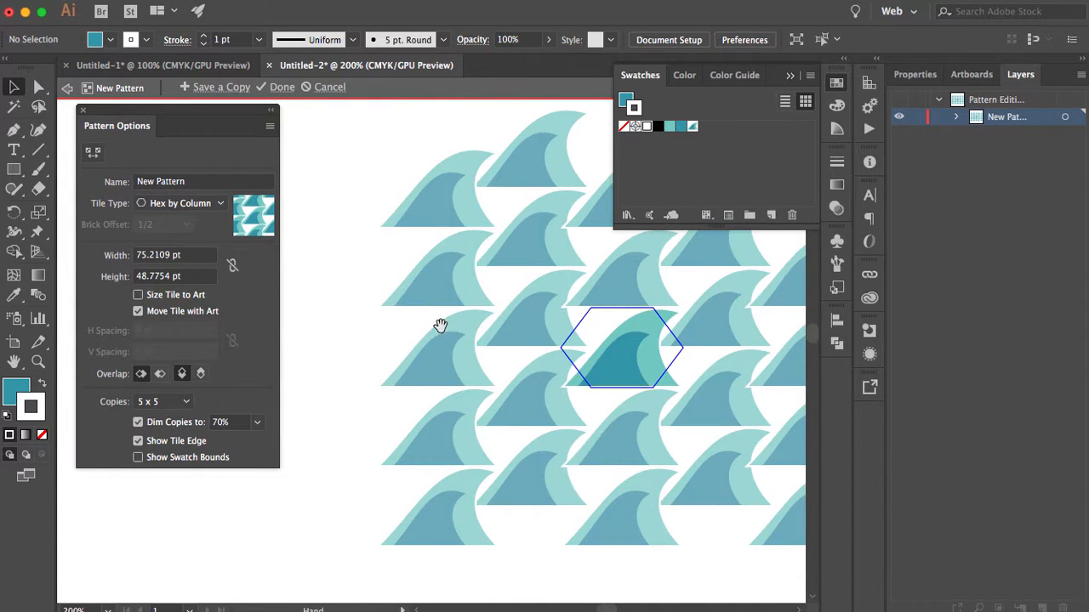
left_click_drag(439, 325, 313, 326)
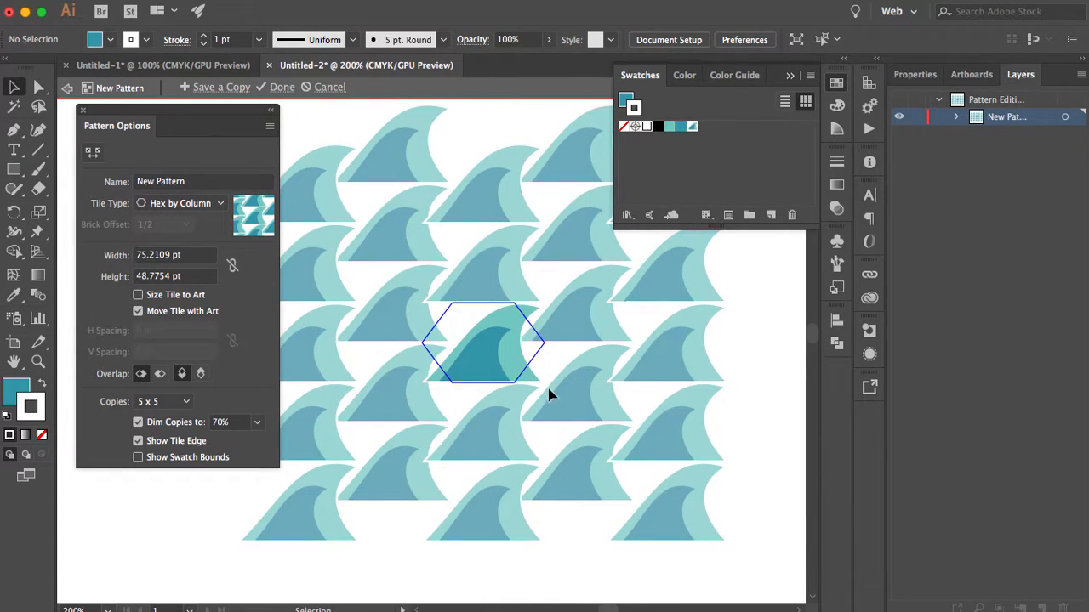
left_click(190, 205)
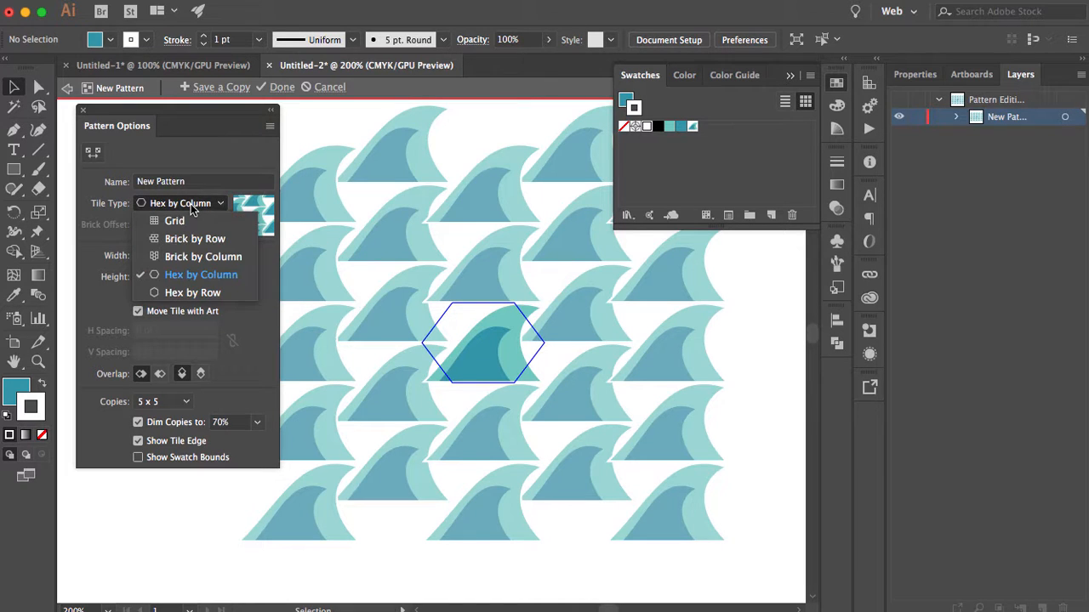
left_click(188, 293)
- Set the pattern's tile type to Brick by Row and enable Size Tile to Art
left_click(188, 205)
left_click(194, 239)
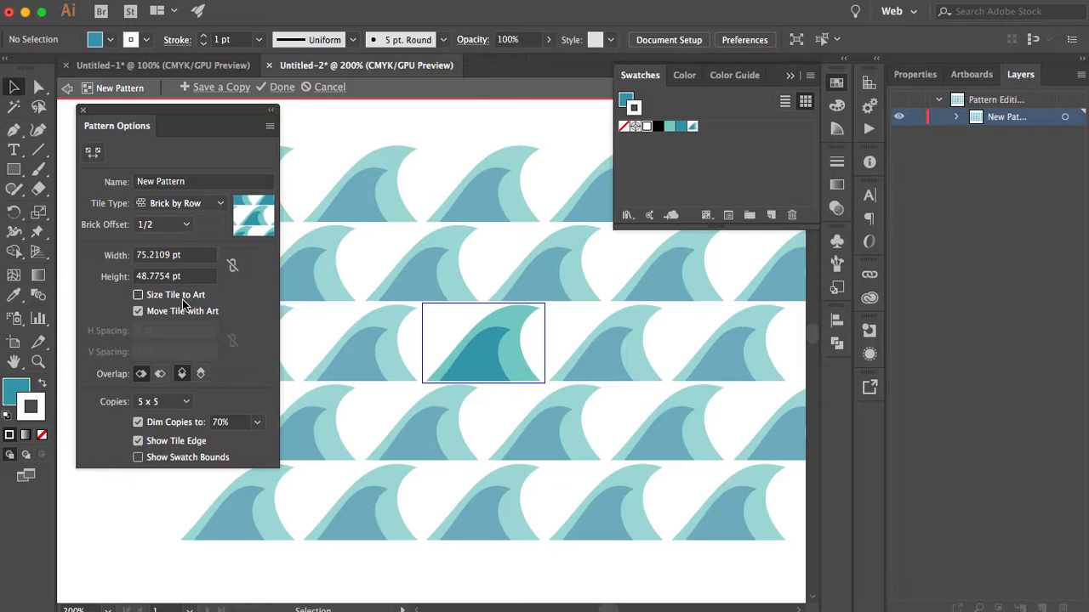
left_click(136, 295)
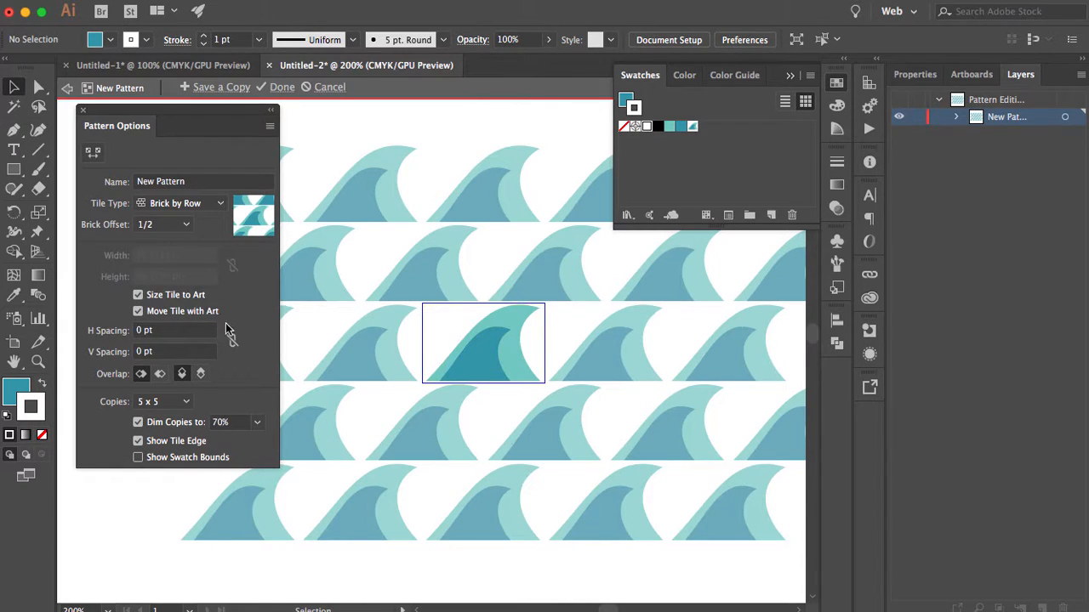
left_click(152, 296)
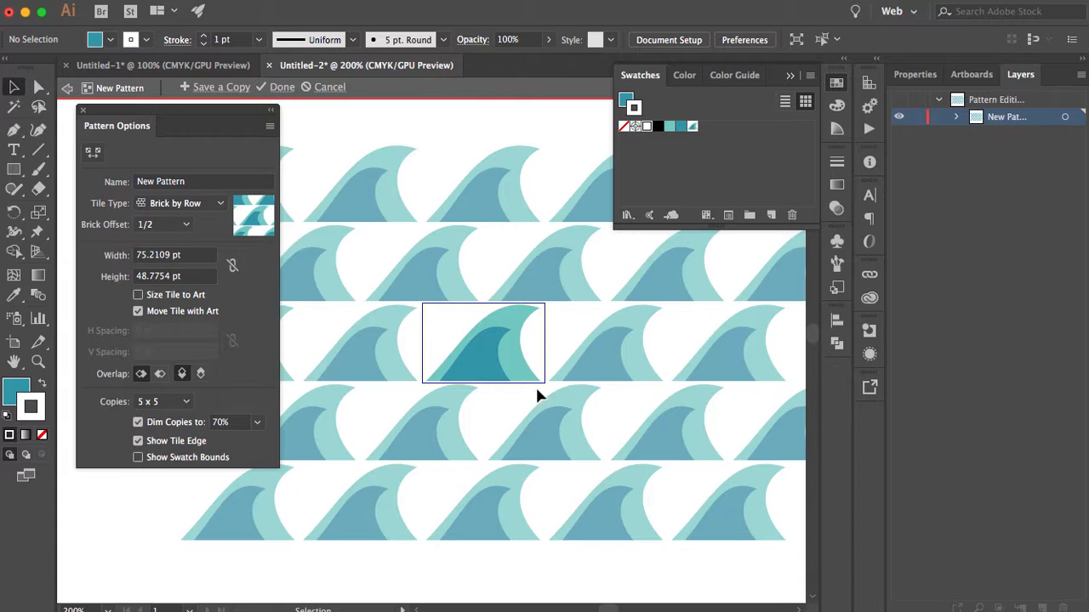
left_click(138, 296)
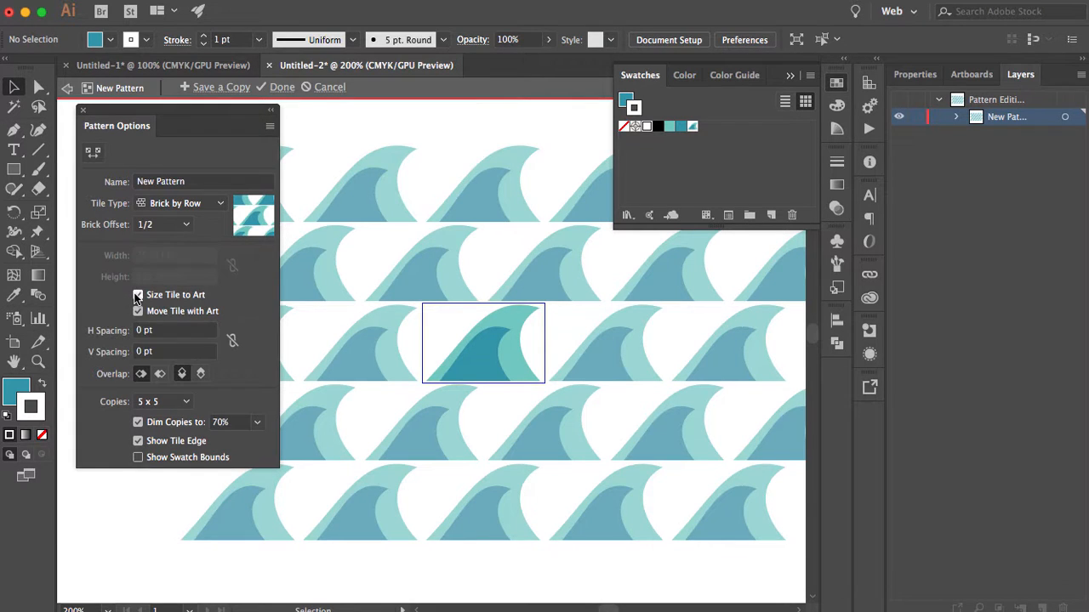
- Reduce the pattern's horizontal spacing to -39 pt so the waves in each row overlap
left_click(165, 338)
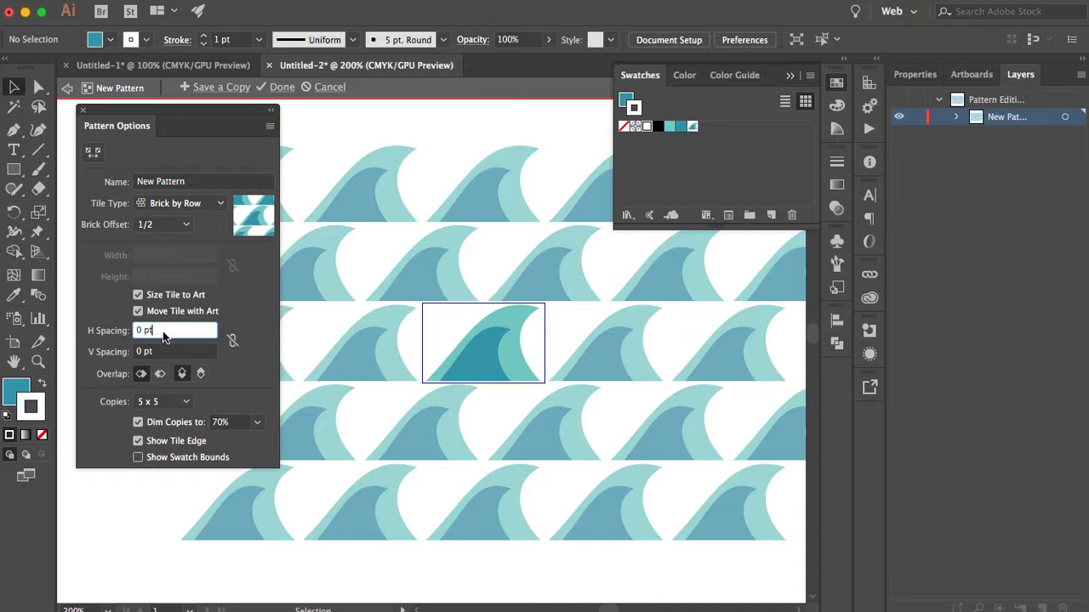
key("Down")
key("Down")
key("Down")
key("Down")
key("Down")
key("Down")
key("Down")
key("Down")
key("Down")
key("Down")
key("Down")
key("Down")
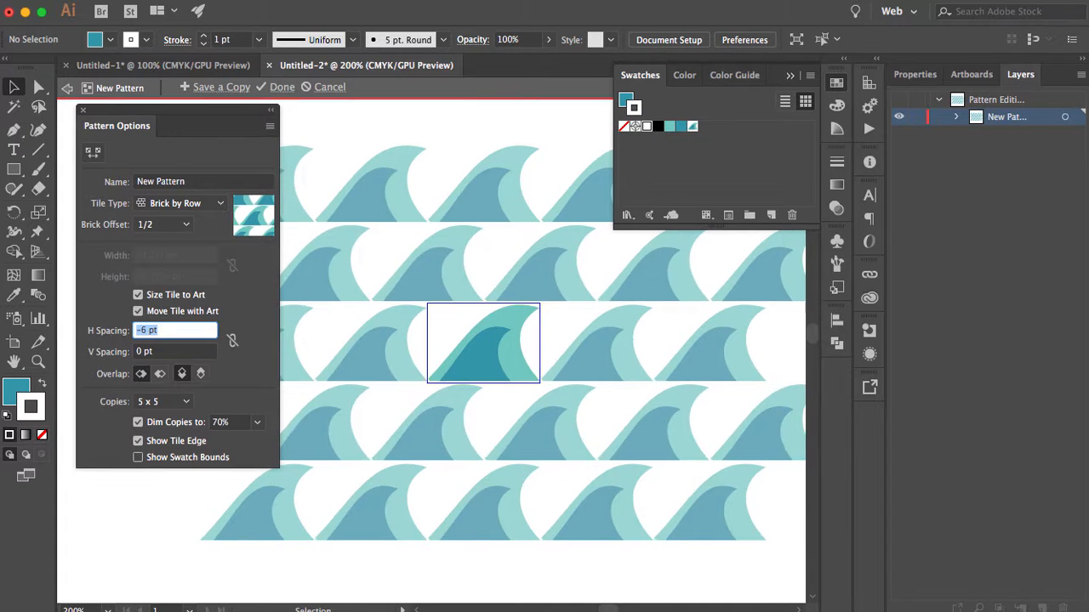
key("Down")
key("Down")
key("Down")
key("Down")
key("Down")
key("Down")
key("Down")
key("Down")
key("Down")
key("Down")
key("Down")
key("Down")
key("Down")
key("Down")
key("Down")
key("Down")
key("Down")
key("Down")
key("Down")
key("Down")
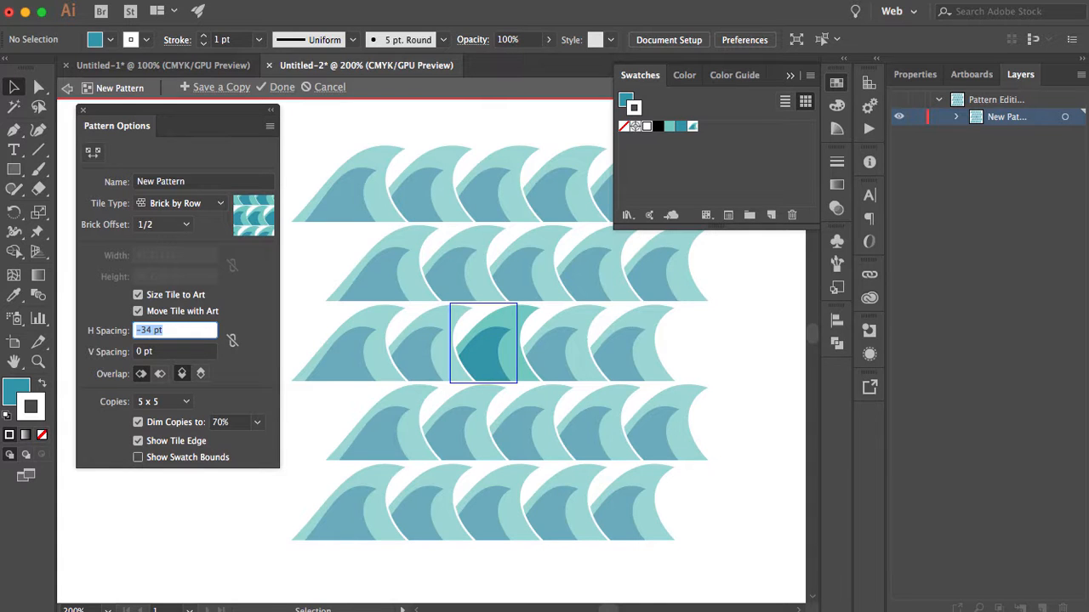
key("Down")
key("Down")
key("Down")
key("Down")
key("Down")
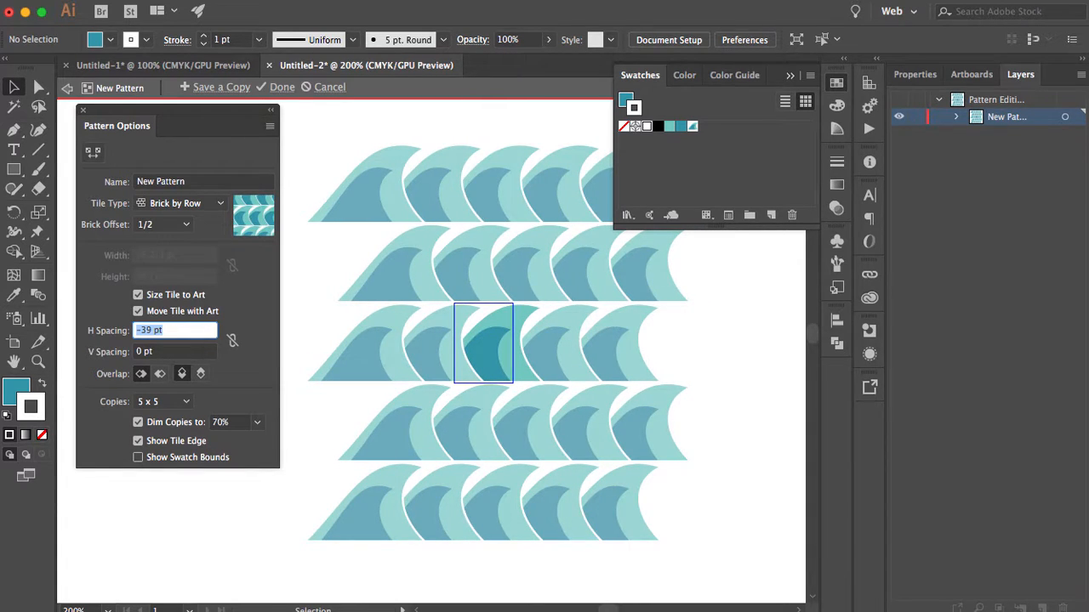
- Reduce the pattern's vertical spacing to -24 pt so the rows of waves overlap
left_click(165, 351)
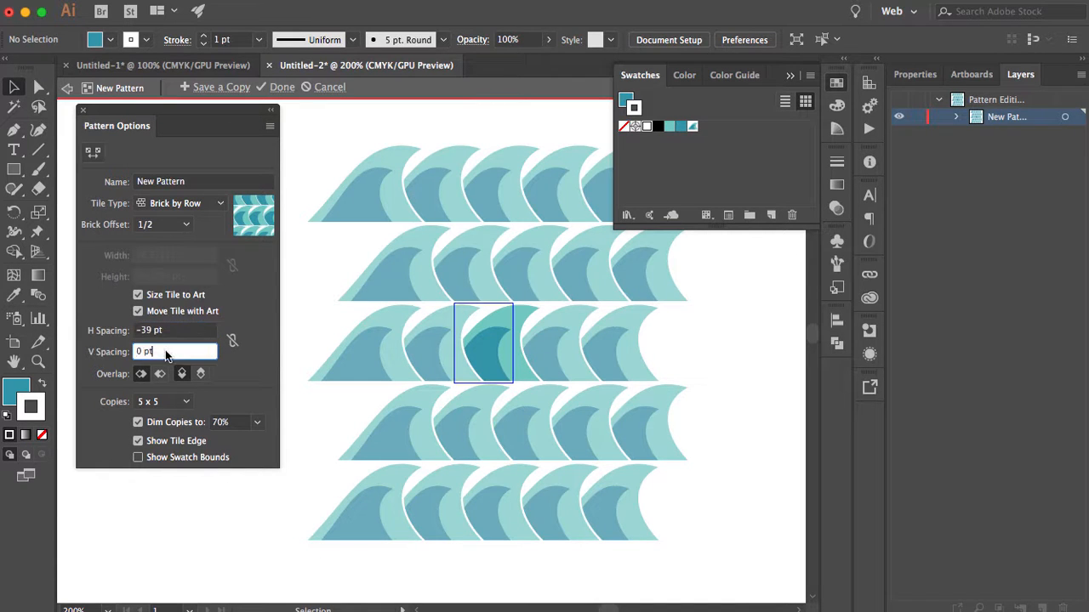
key("Down")
key("Down")
key("Down")
key("Down")
key("Down")
key("Down")
key("Down")
key("Down")
key("Down")
key("Down")
key("Down")
key("Down")
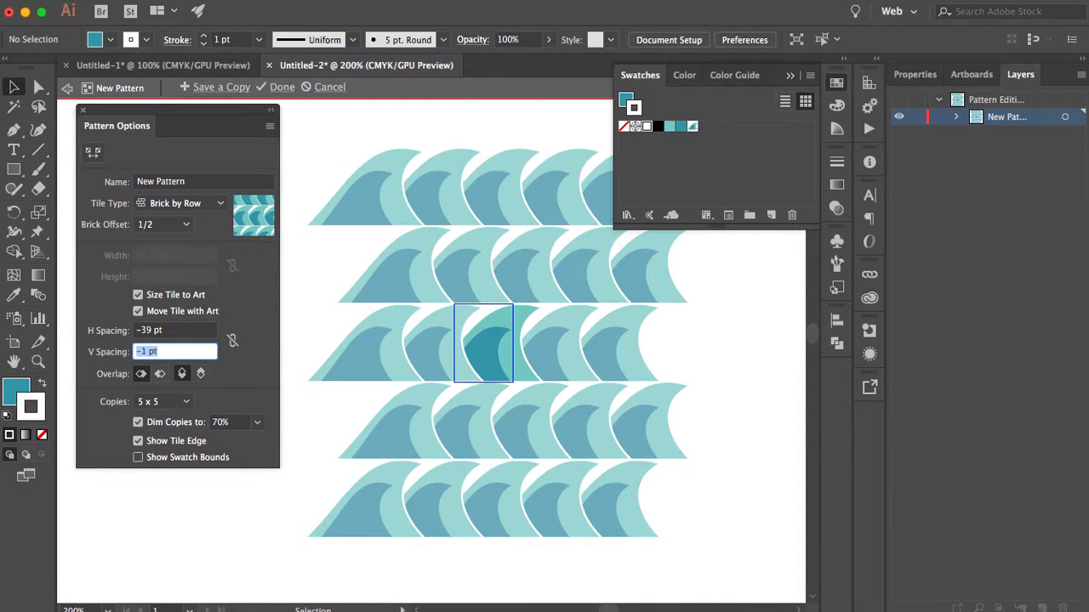
key("Down")
key("Down")
key("Down")
key("Down")
key("Down")
key("Down")
key("Down")
key("Down")
key("Down")
key("Down")
key("Down")
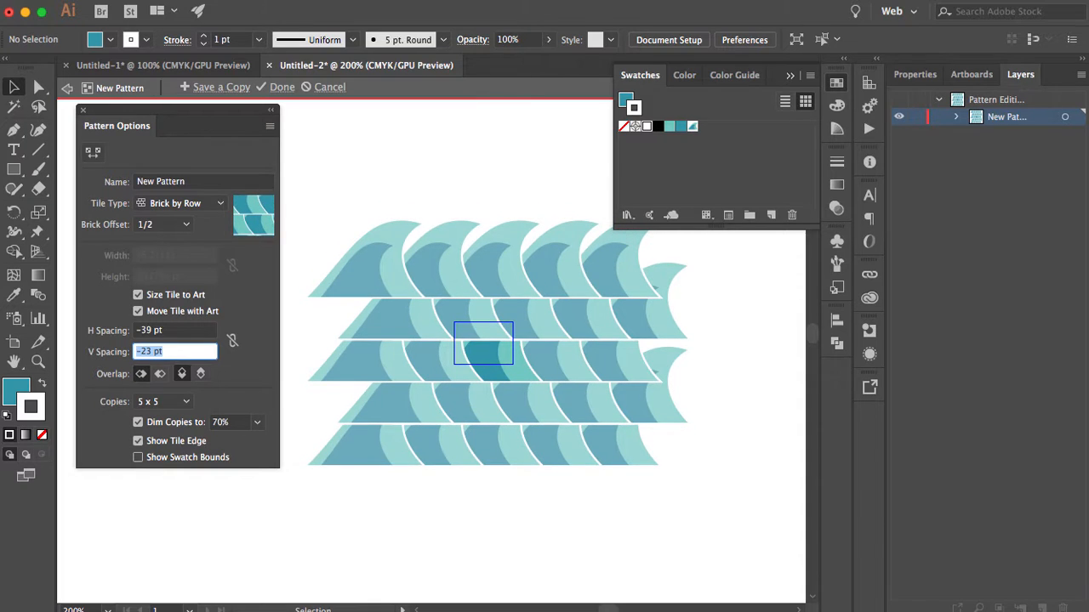
key("Down")
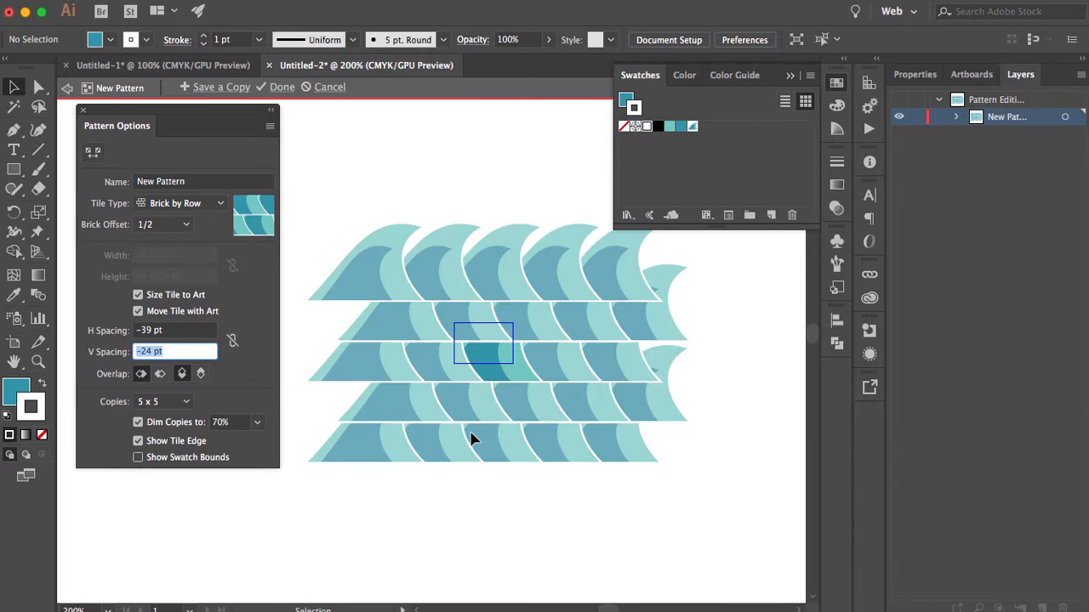
- Set the vertical overlap to Bottom in Front and adjust the vertical spacing to -26 pt
left_click(200, 375)
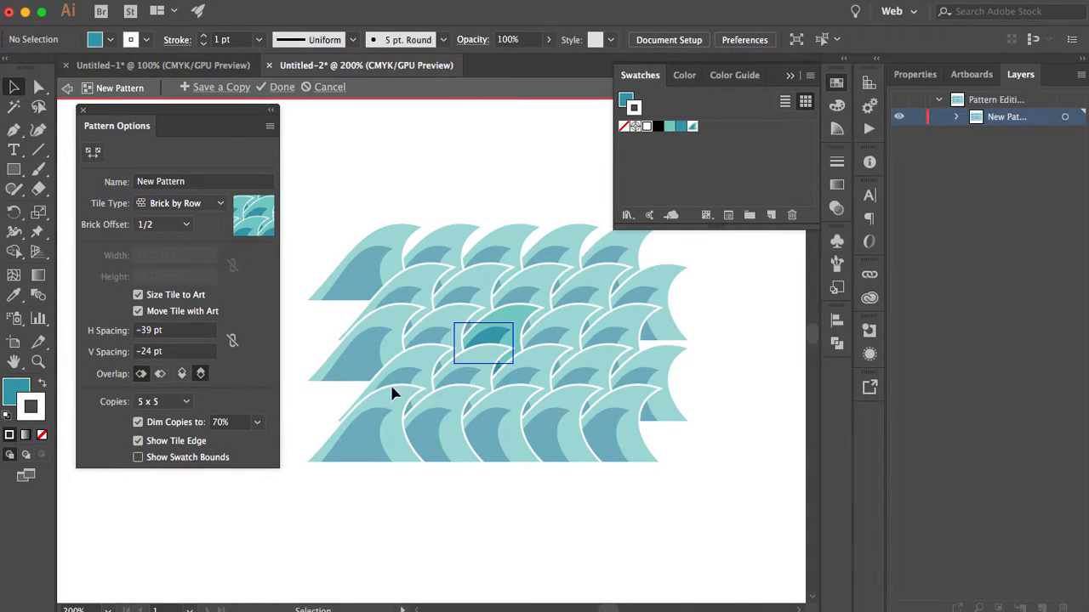
left_click(187, 349)
key("Down")
key("Down")
key("Down")
key("Down")
key("Down")
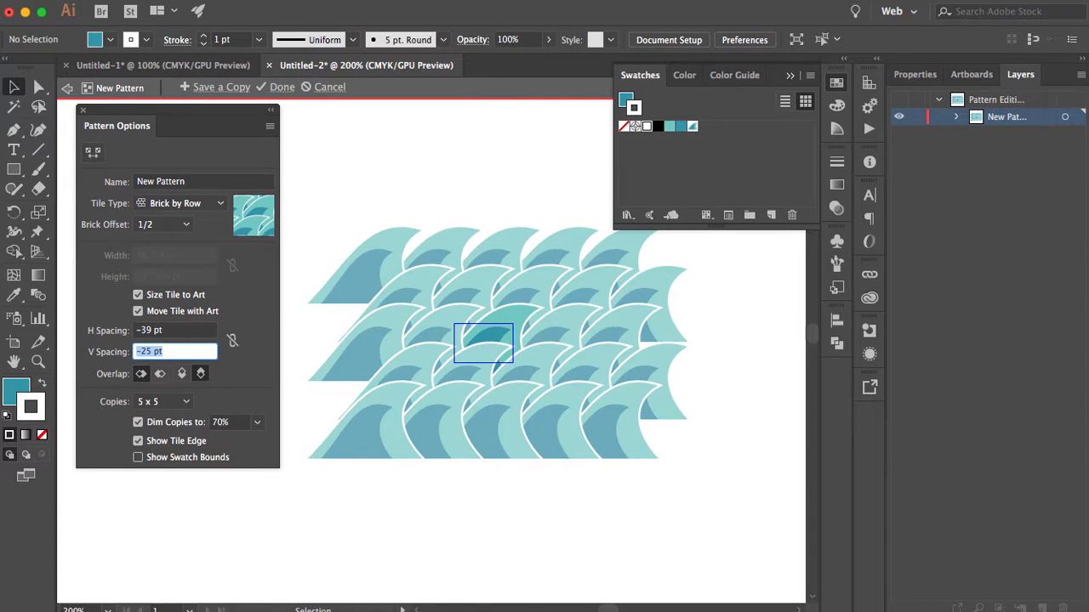
key("Up")
key("Up")
key("Up")
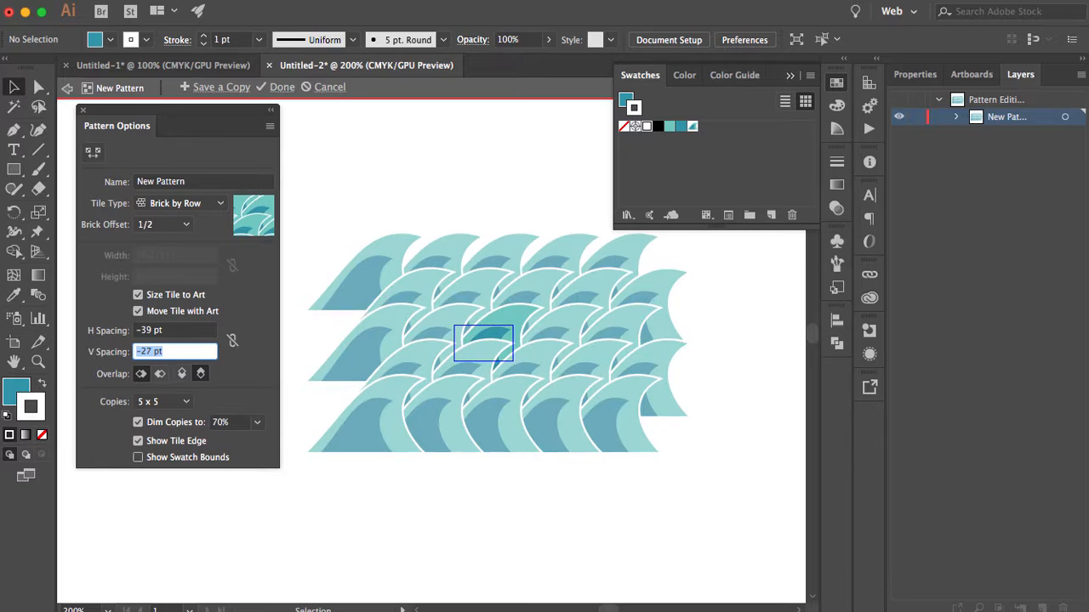
- Adjust the pattern's horizontal spacing to -31 pt
left_click(195, 332)
key("Down")
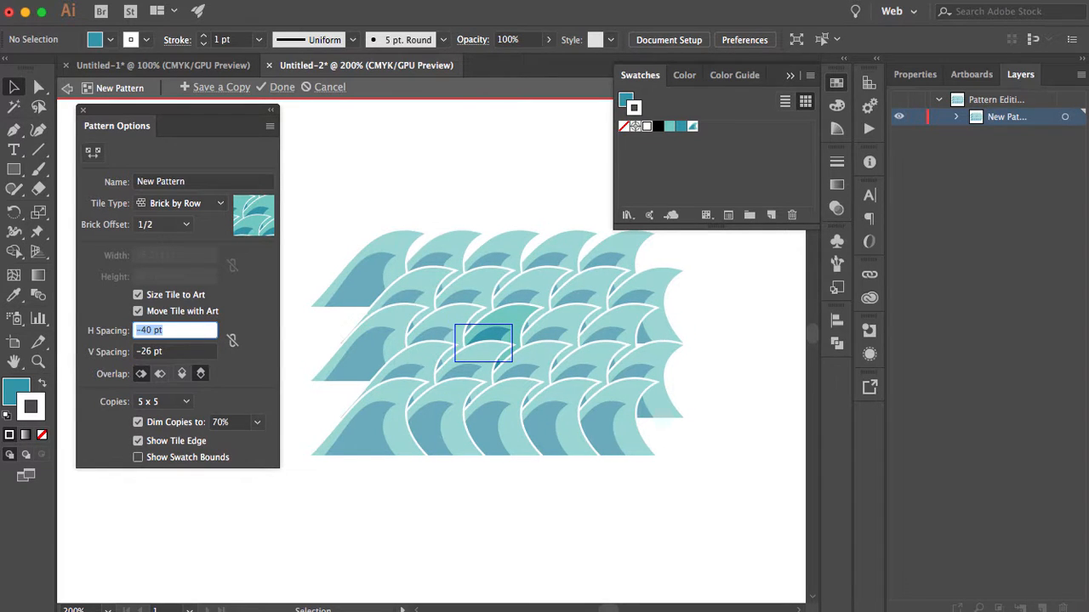
key("Up")
key("Up")
key("Up")
key("Up")
key("Up")
key("Up")
key("Up")
key("Up")
key("Up")
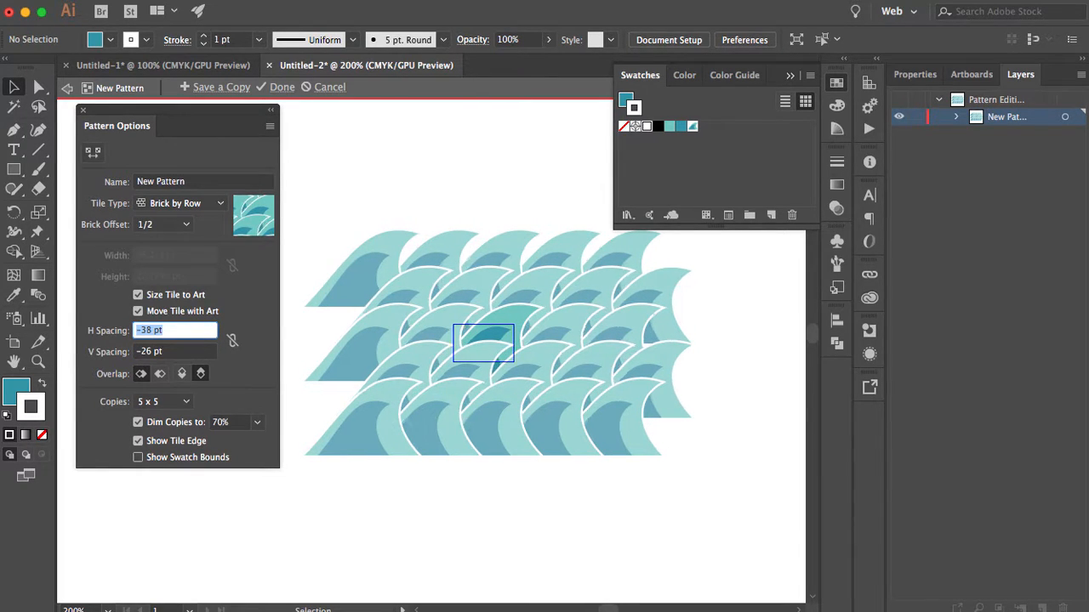
- Reduce the pattern's vertical spacing to -29 pt
left_click(173, 355)
key("Down")
key("Down")
key("Down")
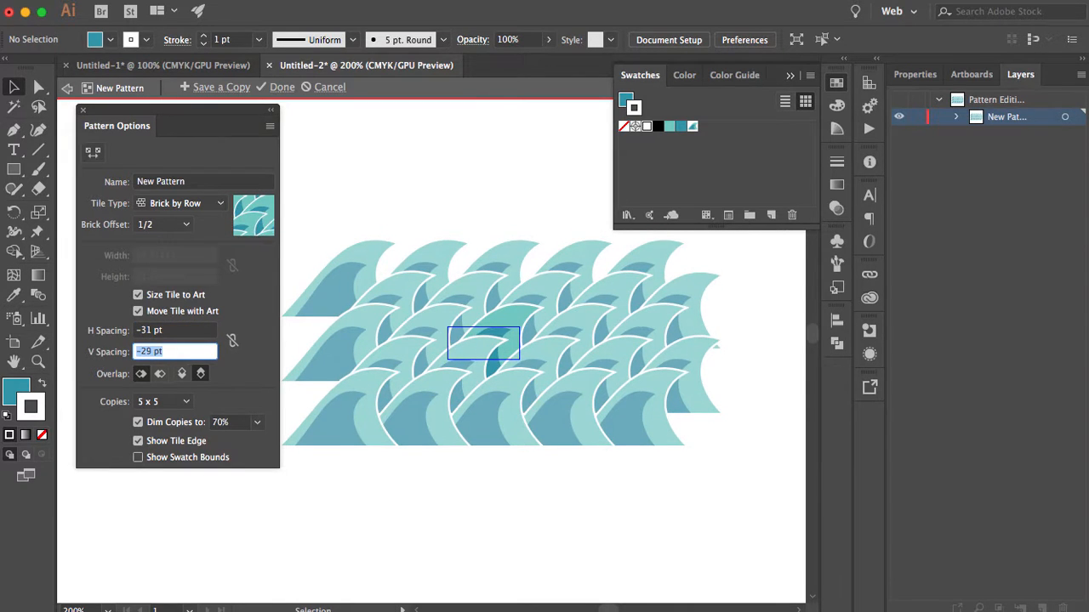
- Set the pattern's vertical spacing to -30 pt and finish editing the pattern
key("Down")
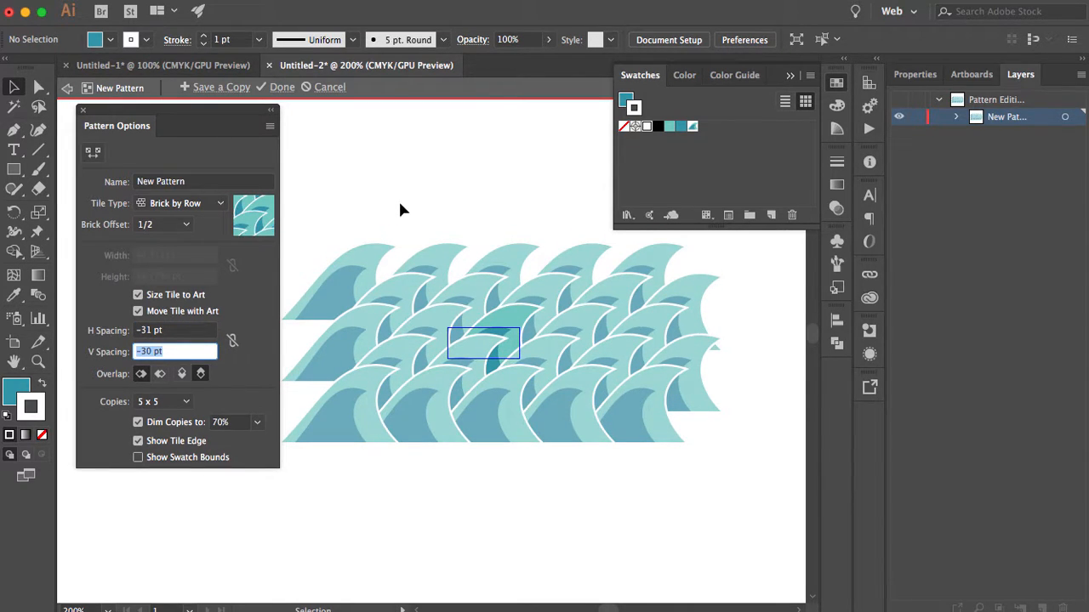
left_click(277, 89)
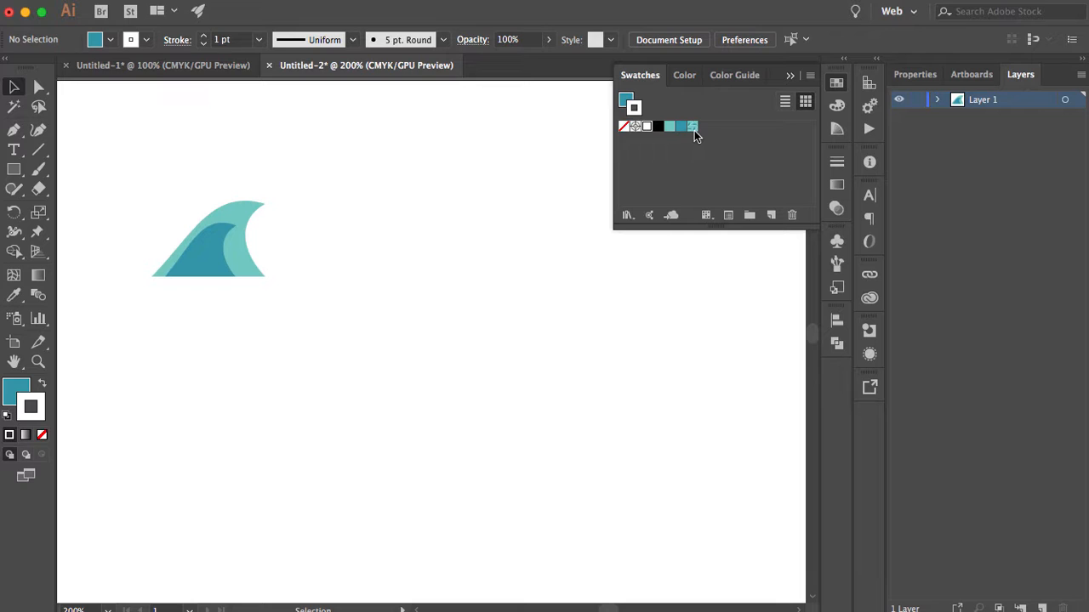
- Draw a large rectangle beside the wave and give it the New Pattern swatch as fill with no stroke
key("m")
left_click_drag(343, 144, 744, 567)
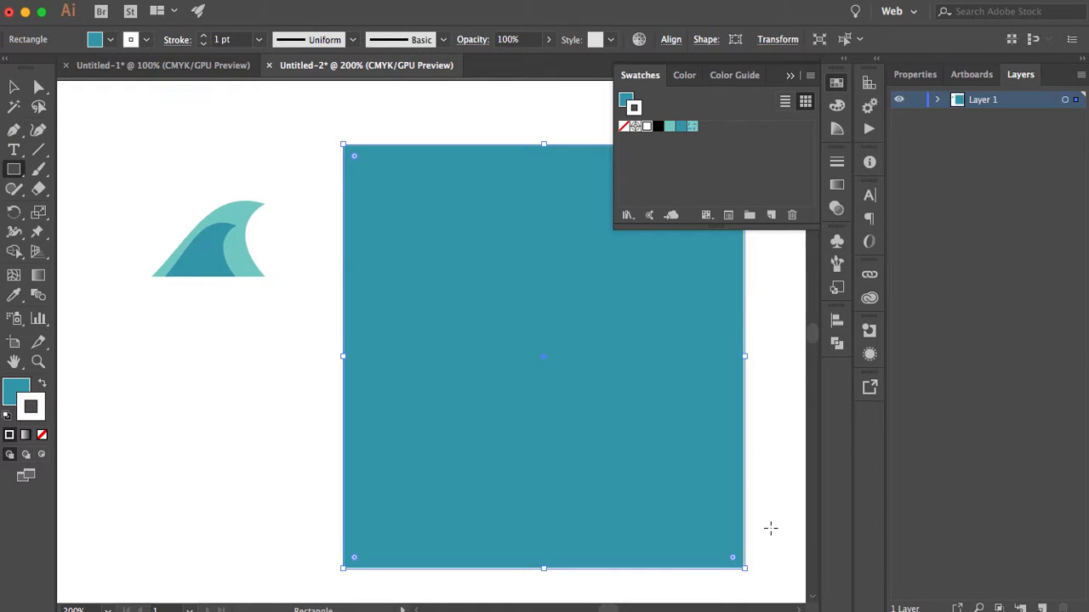
left_click(693, 127)
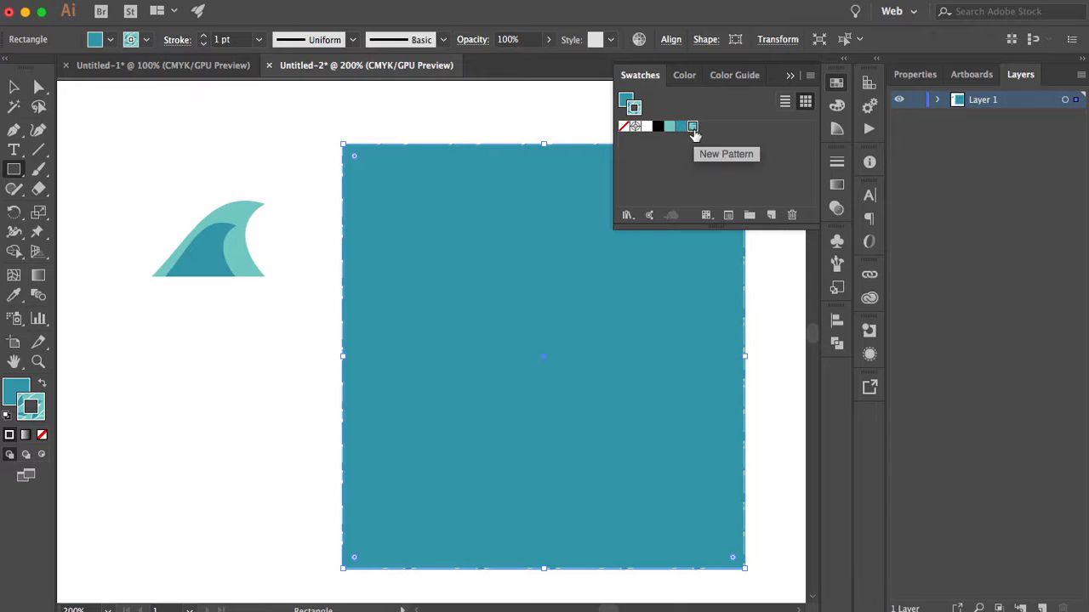
left_click(41, 385)
left_click(42, 435)
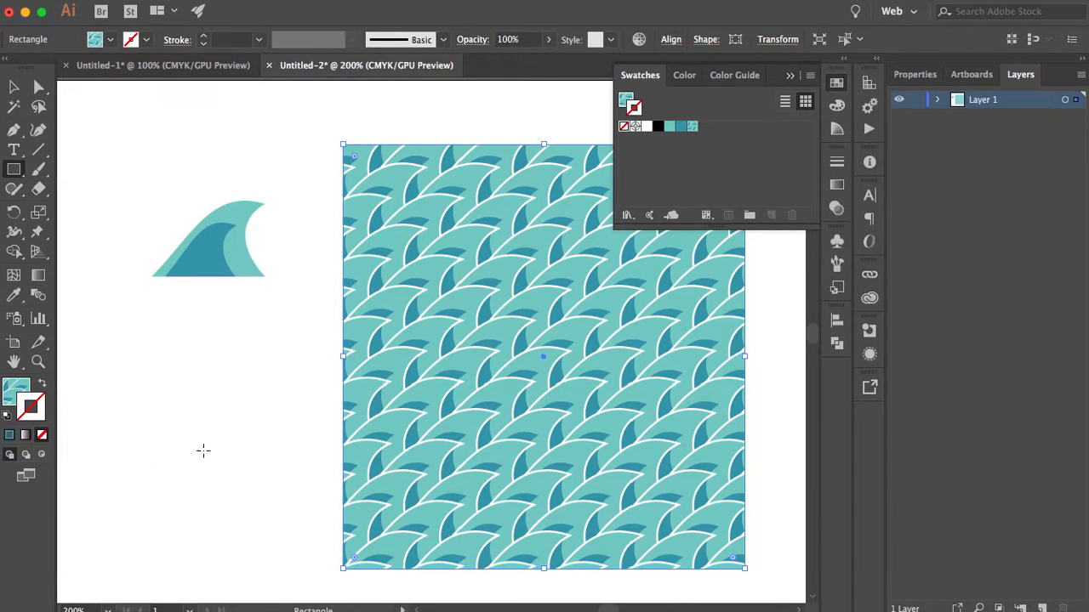
left_click(205, 453)
- Widen the pattern-filled rectangle on both sides, keeping its height
left_click(504, 342)
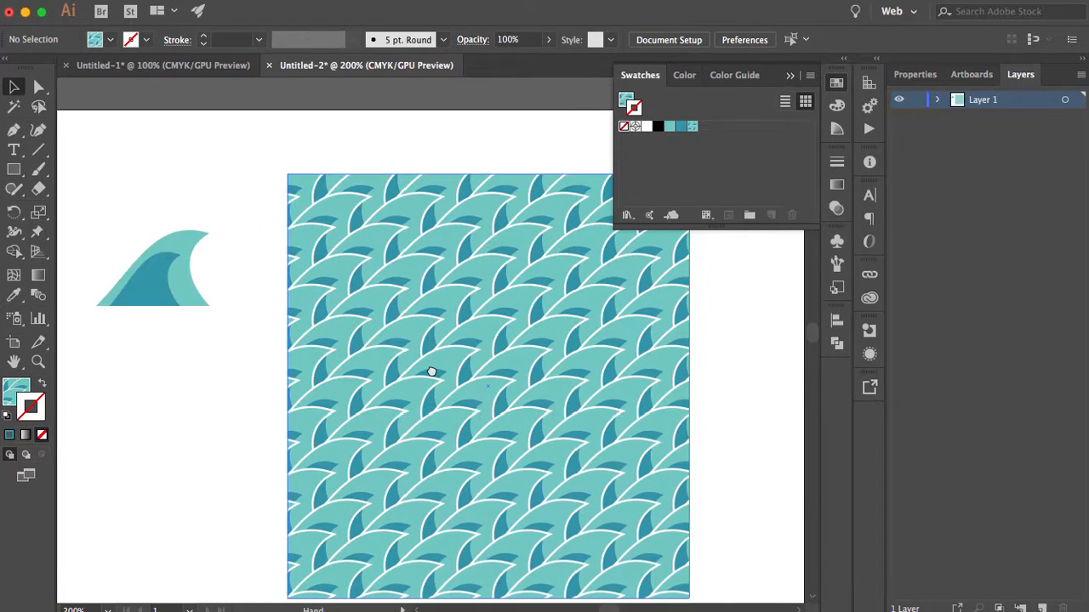
left_click_drag(432, 371, 425, 353)
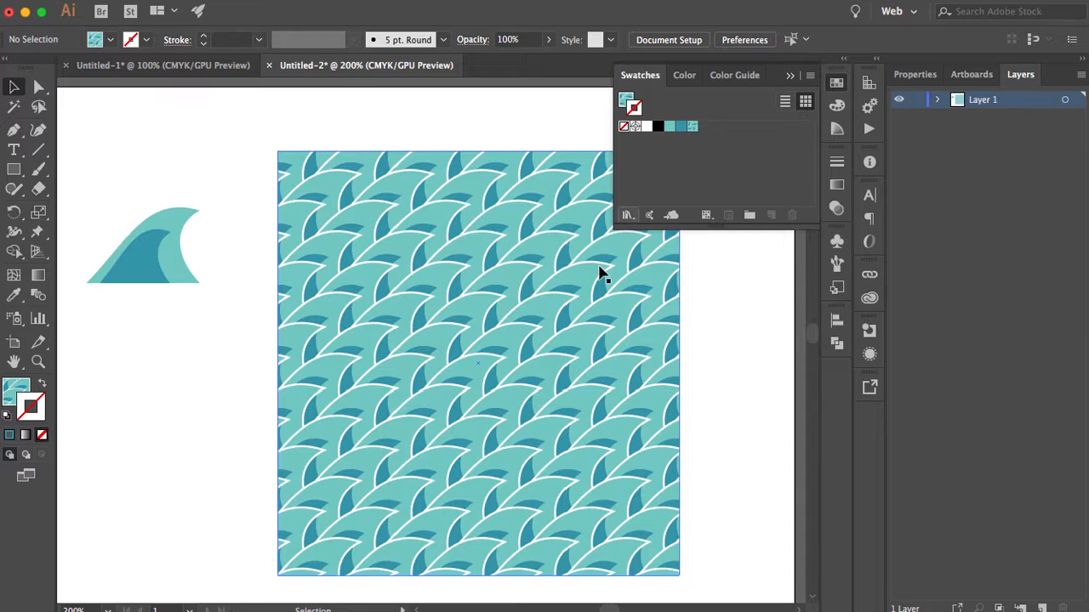
left_click(523, 368)
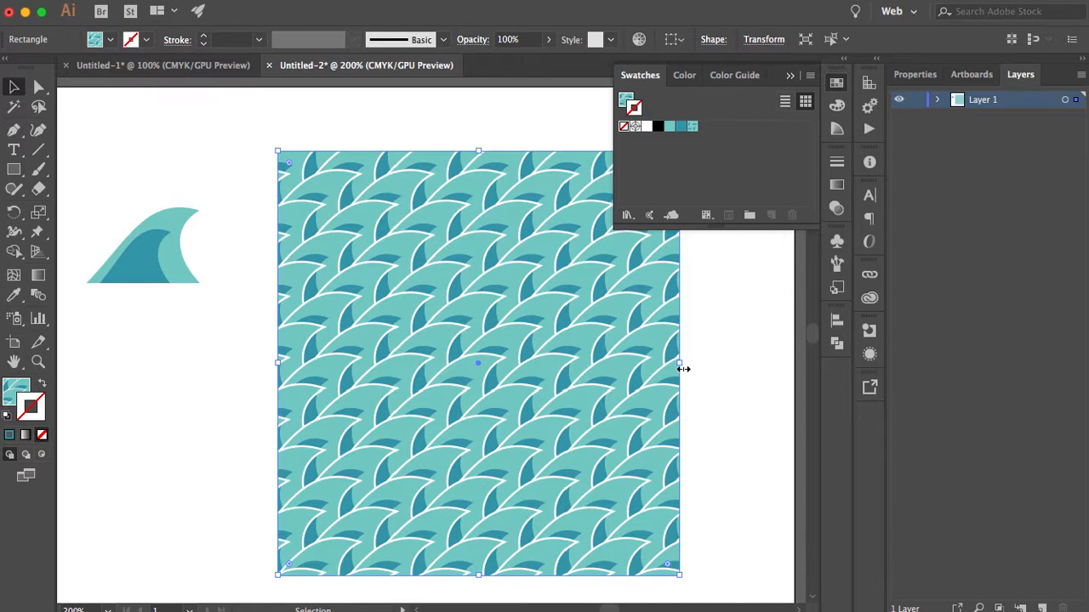
left_click_drag(683, 368, 790, 369)
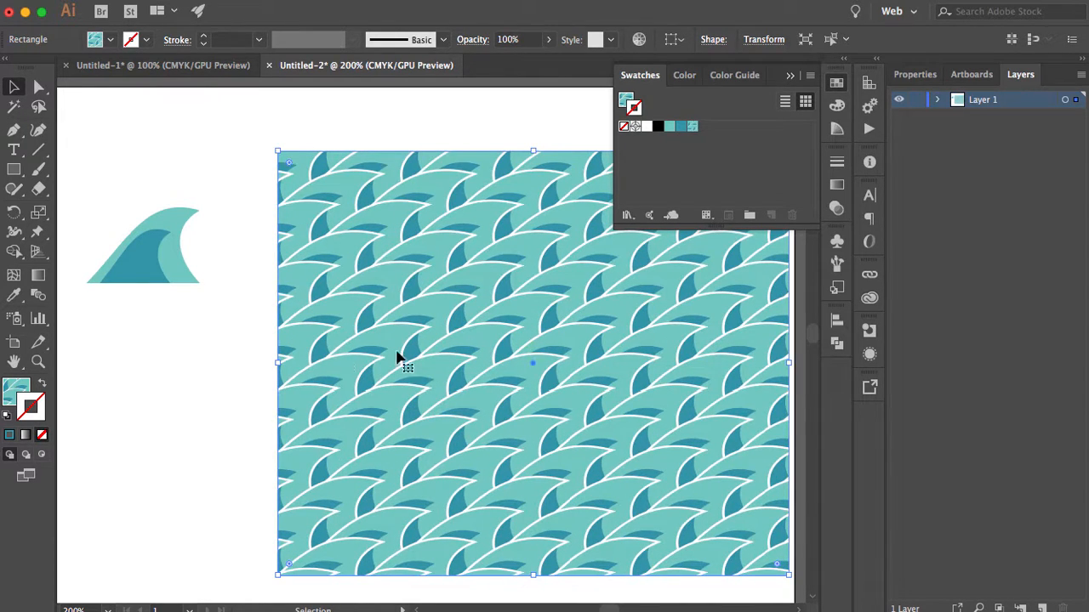
left_click_drag(278, 362, 220, 364)
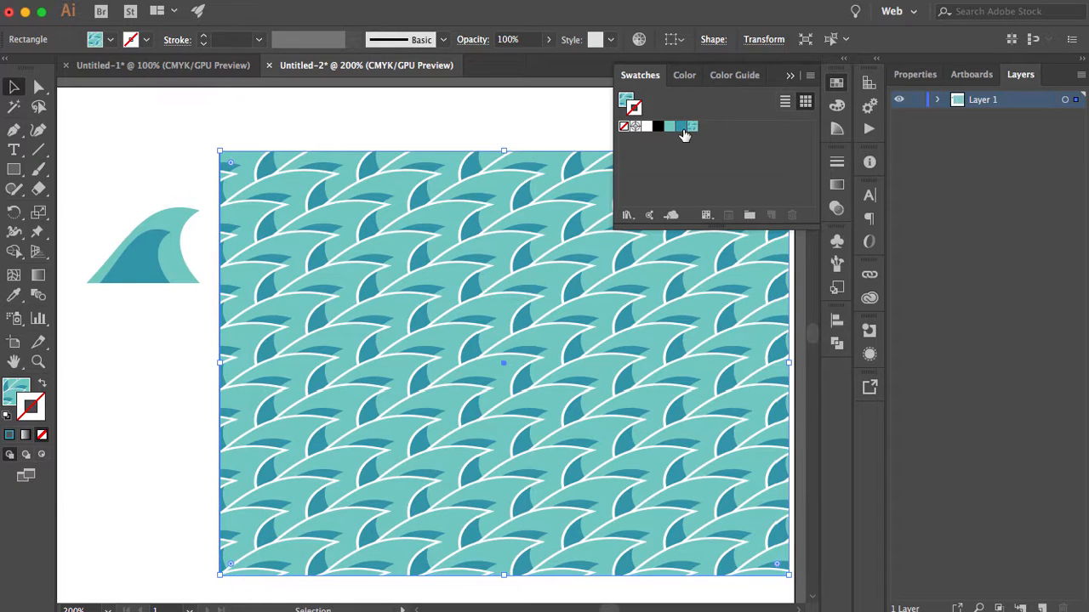
- Reset the stretched pattern by filling the rectangle with the solid blue swatch and reapplying New Pattern, leaving nothing selected
left_click(17, 395)
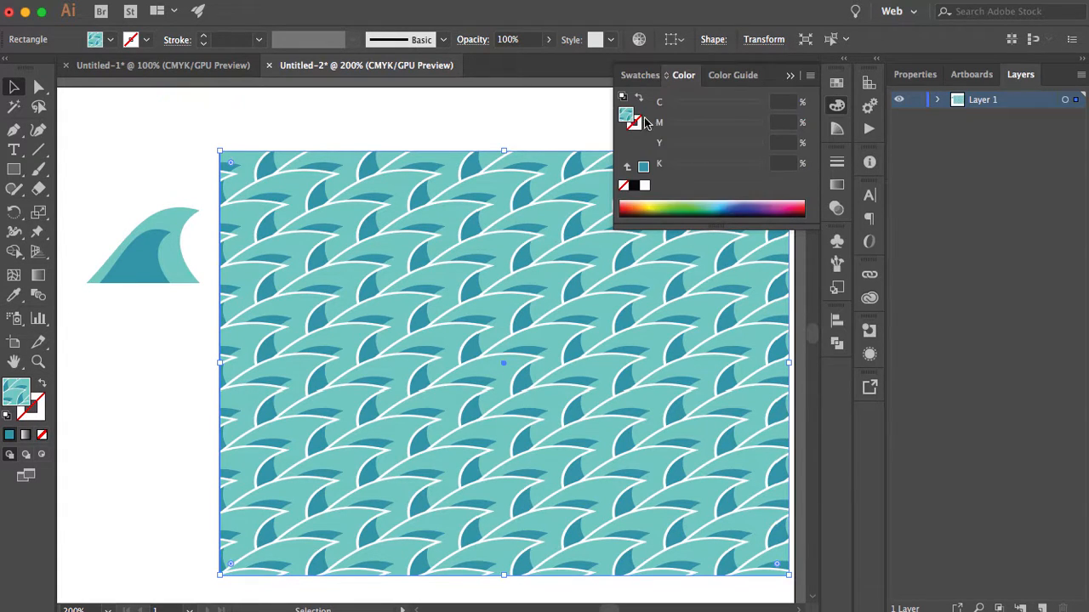
left_click(639, 75)
left_click(680, 127)
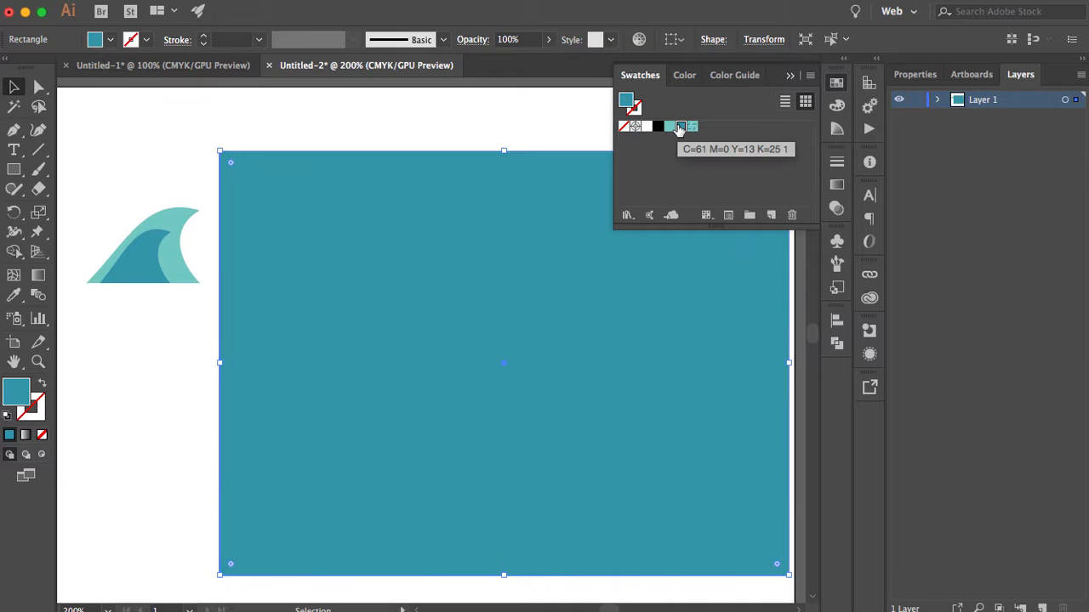
left_click(693, 127)
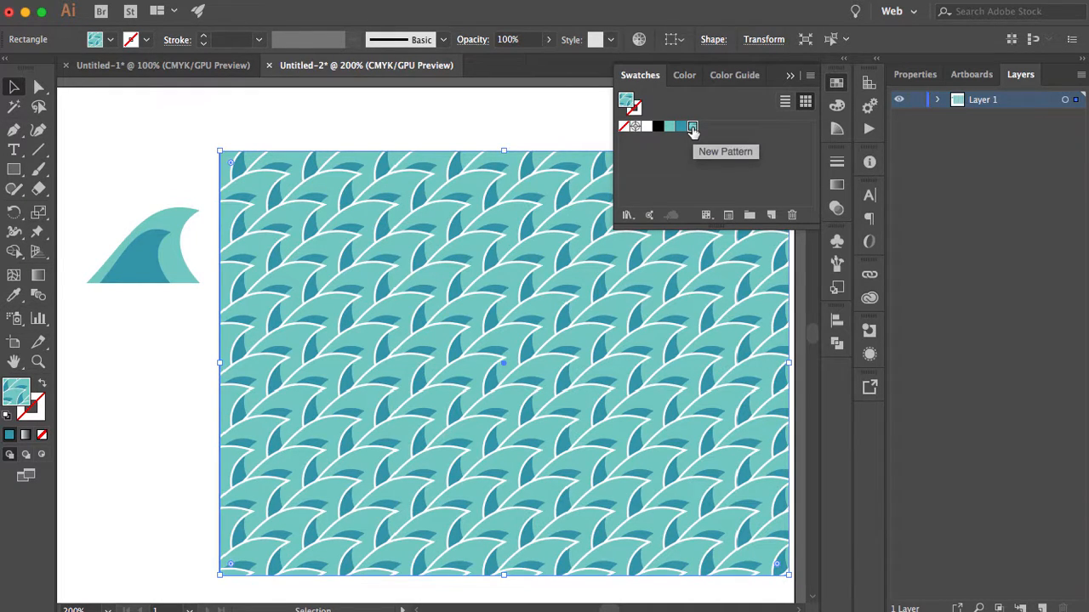
key("super+shift+a")
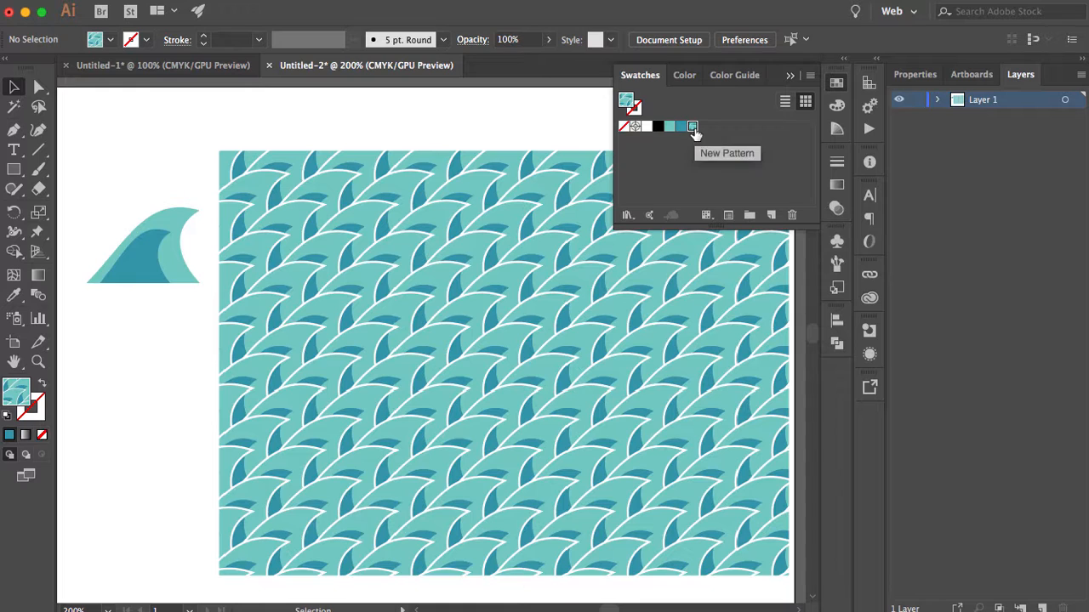
- Edit the New Pattern swatch to use -29 pt horizontal and -31 pt vertical spacing, and finish editing
double_click(692, 128)
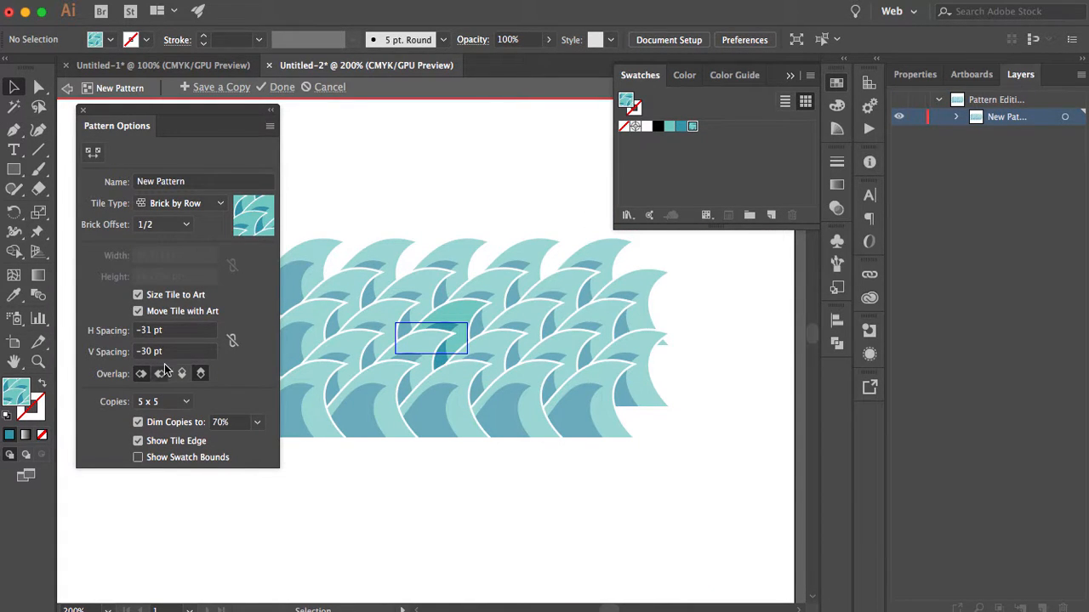
left_click(182, 333)
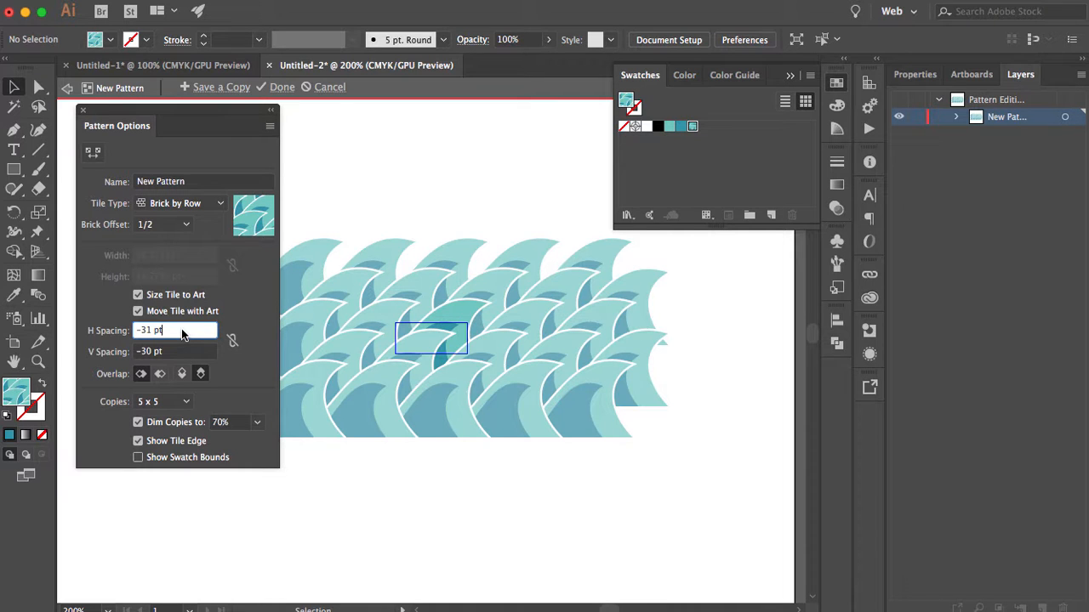
key("Up")
key("Up")
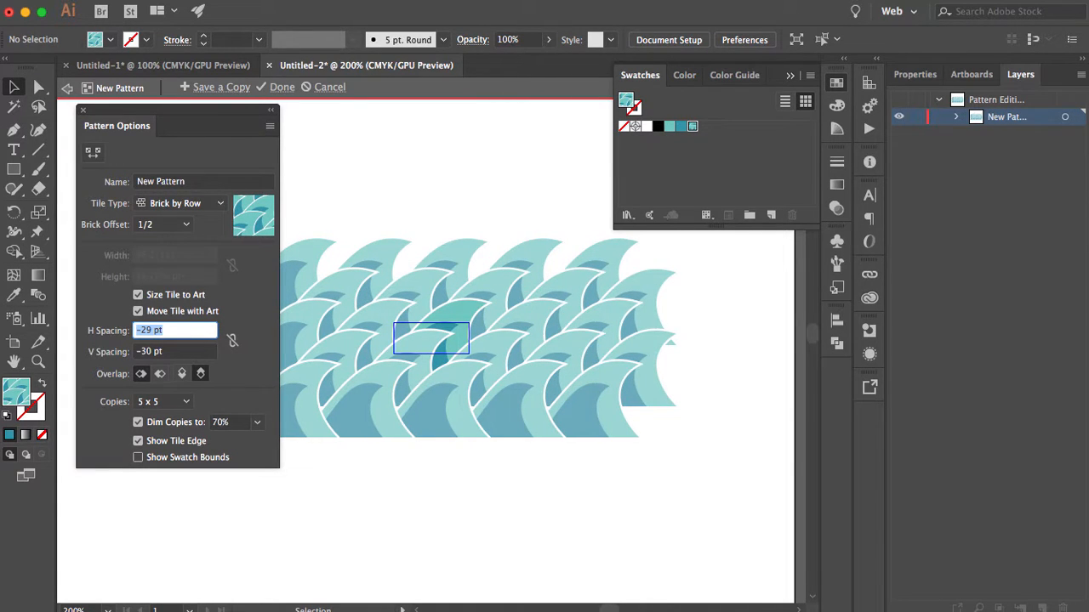
left_click(188, 353)
key("Down")
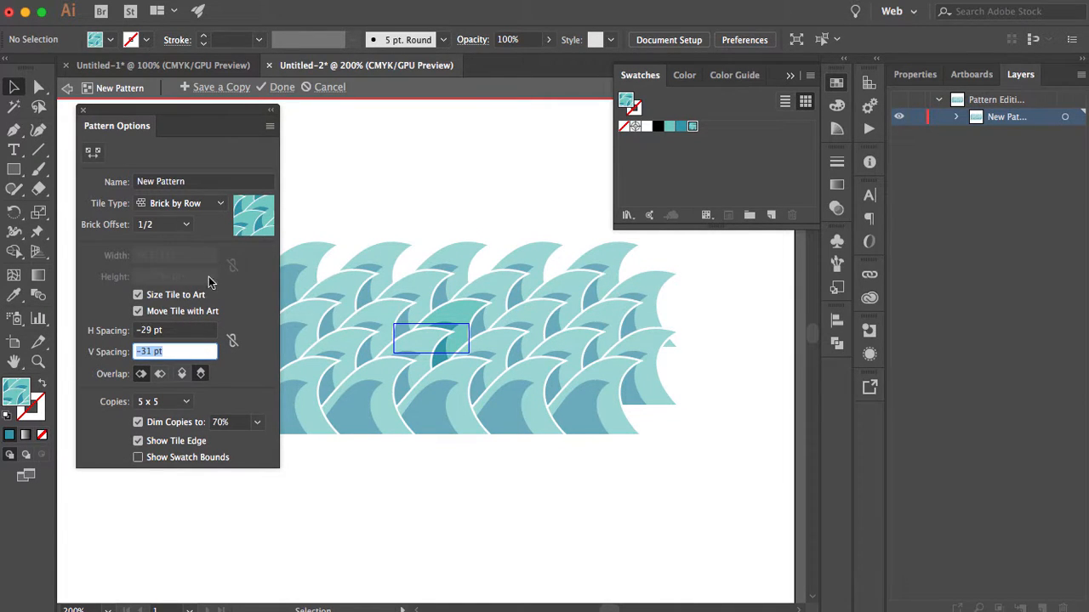
left_click(280, 89)
- Switch the rectangle's fill to the solid blue swatch and back to the edited New Pattern swatch
left_click(683, 128)
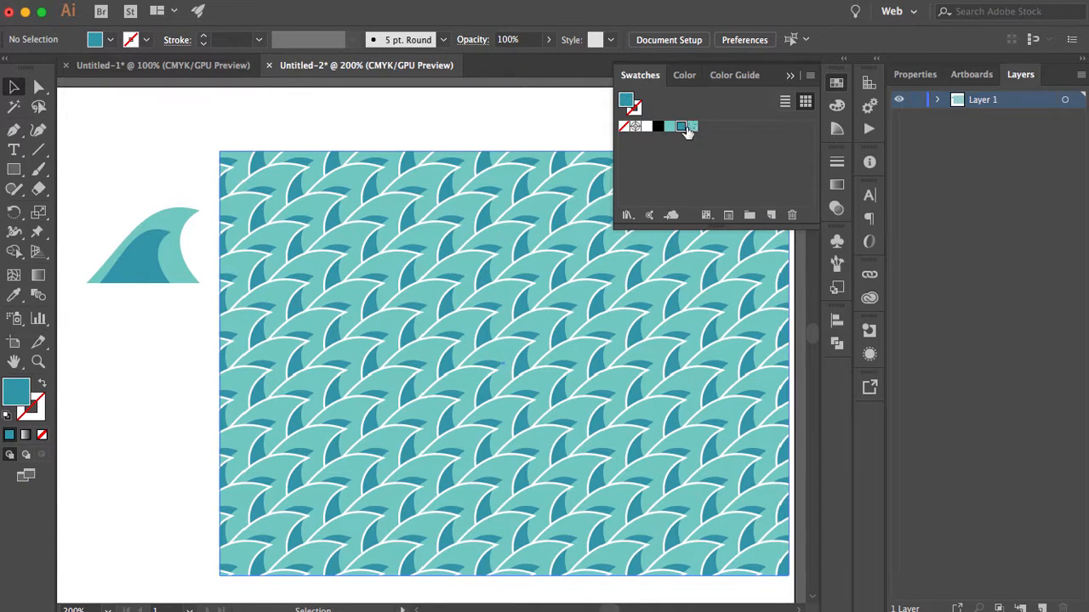
left_click(474, 300)
left_click(682, 127)
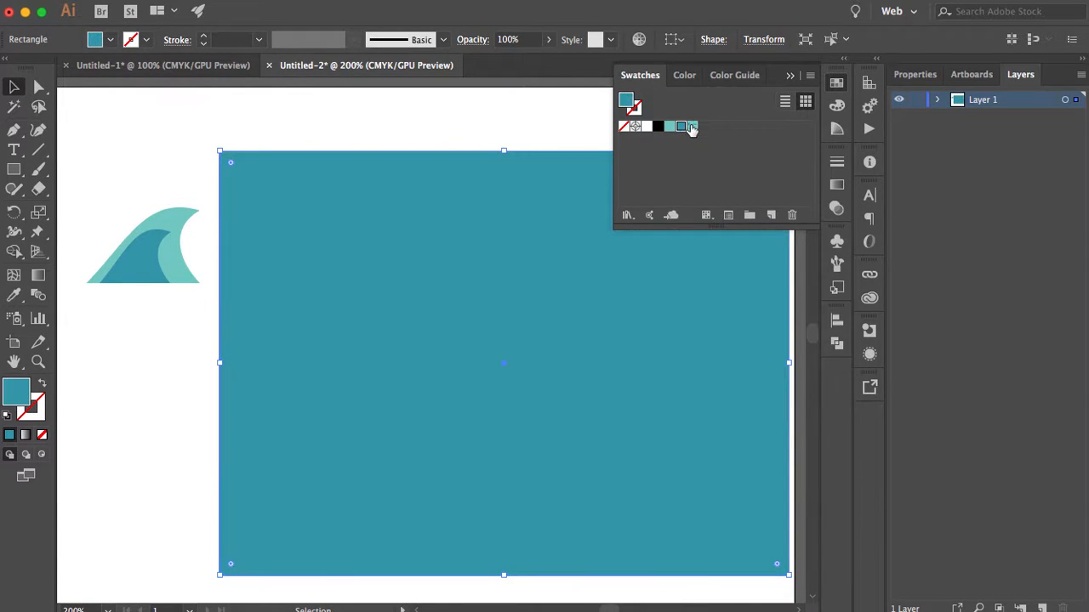
left_click(692, 127)
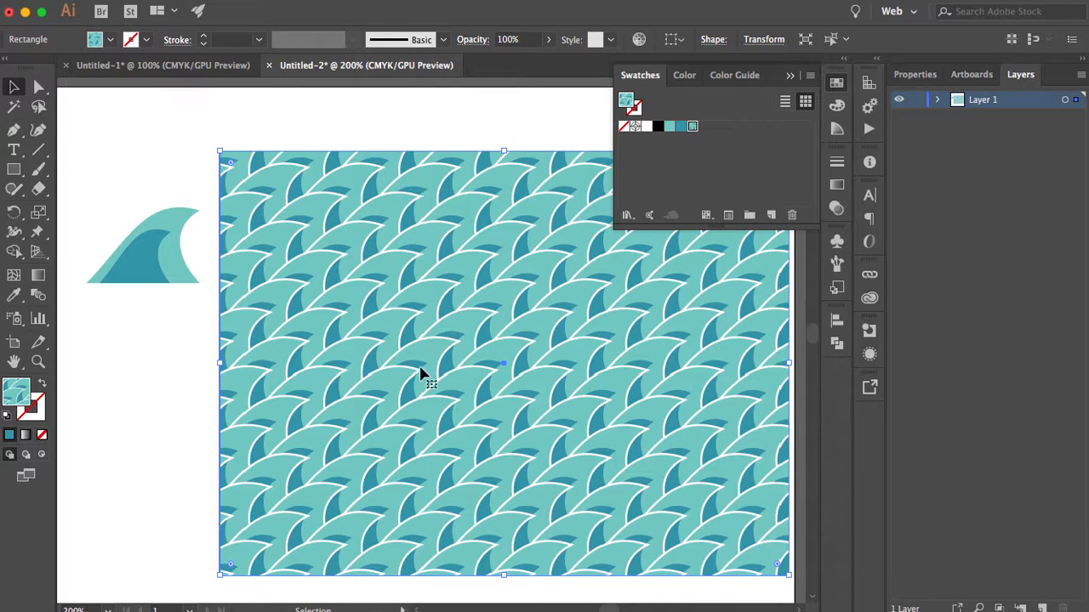